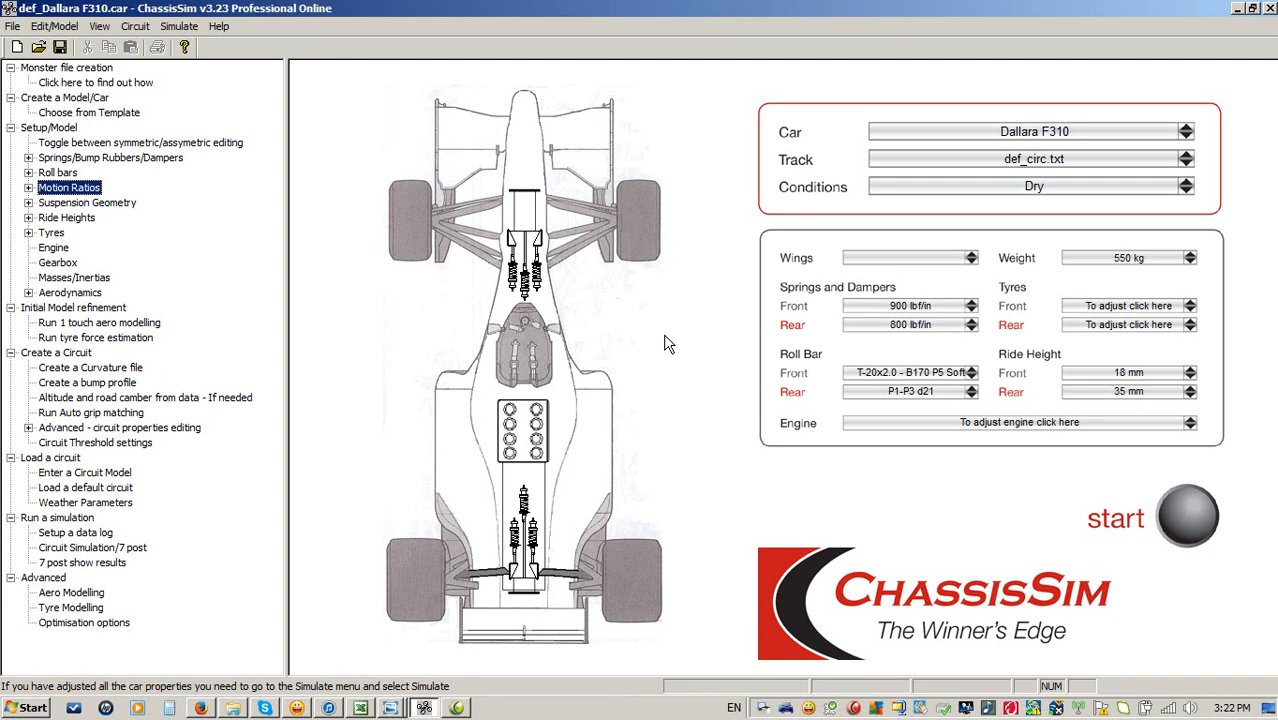
Review the F3 setup spreadsheet and the files in the F309 Zandvoort model folder.
{"action": "left_click", "coordinate": [358, 708]}
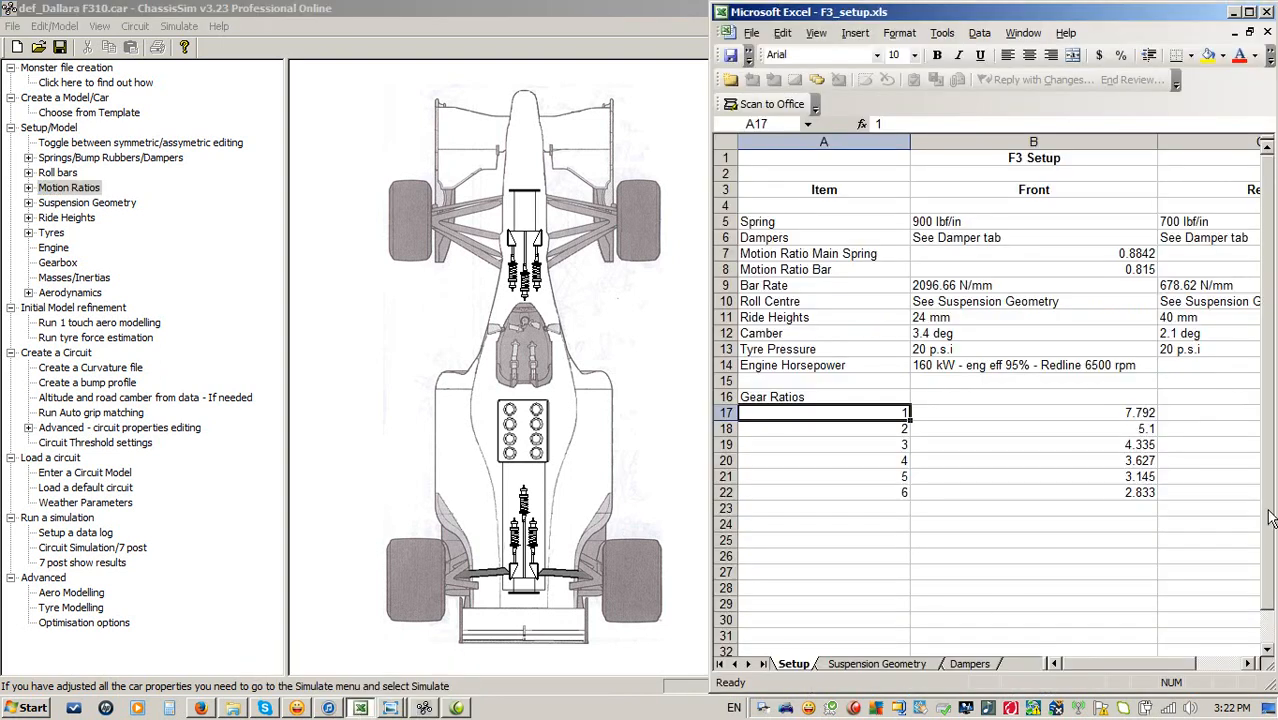
{"action": "mouse_move", "coordinate": [1115, 668]}
{"action": "left_mouse_down"}
{"action": "mouse_move", "coordinate": [1136, 668]}
{"action": "mouse_move", "coordinate": [1105, 668]}
{"action": "left_mouse_up"}
{"action": "left_click", "coordinate": [232, 708]}
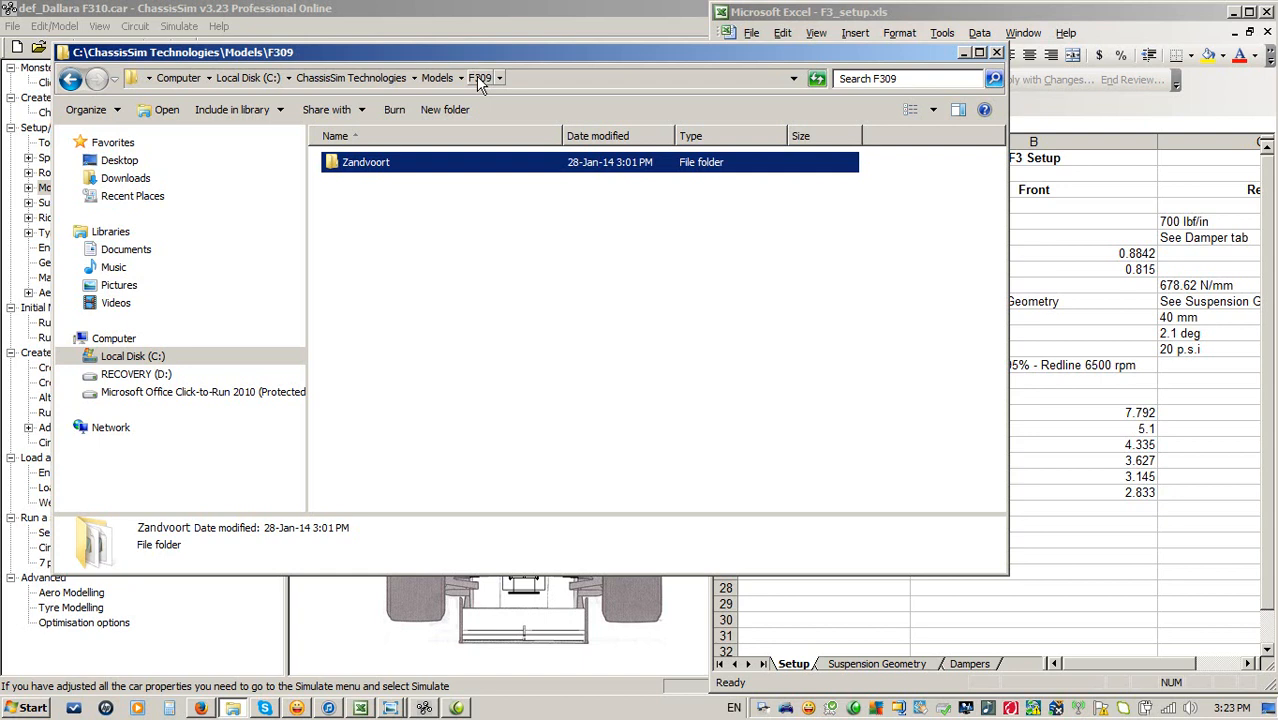
{"action": "double_click", "coordinate": [422, 172]}
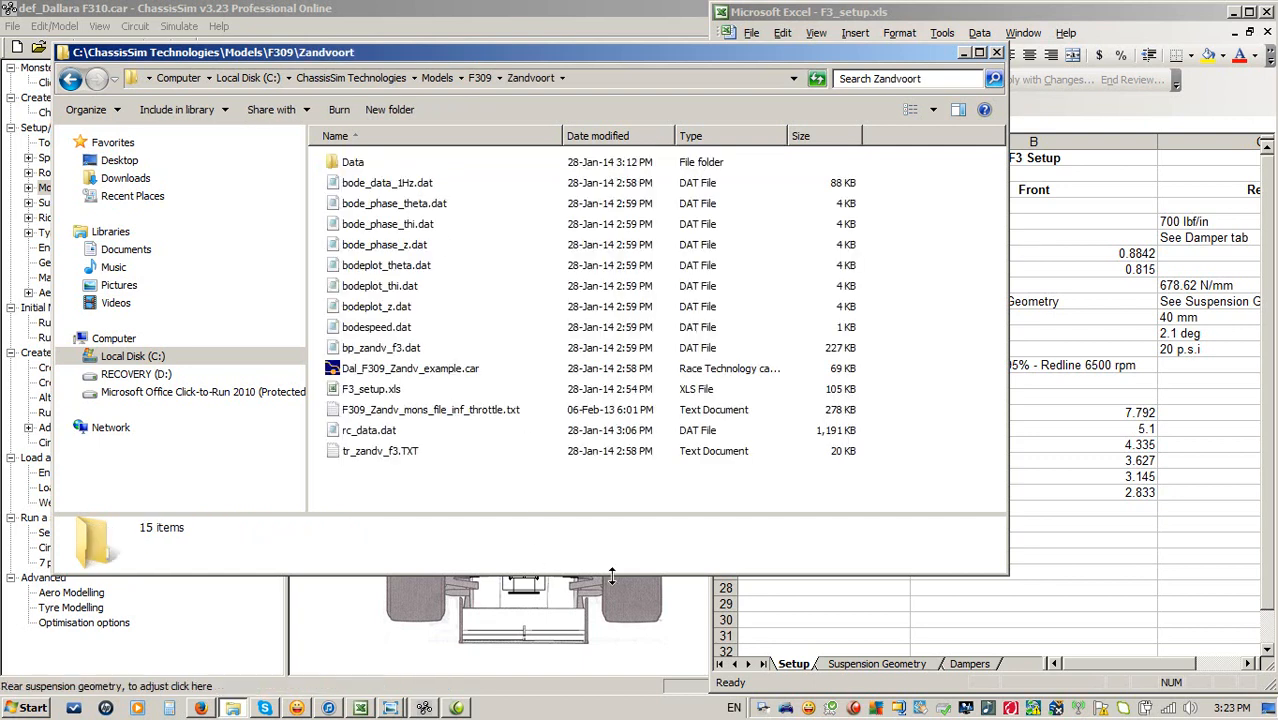
{"action": "left_click", "coordinate": [370, 395]}
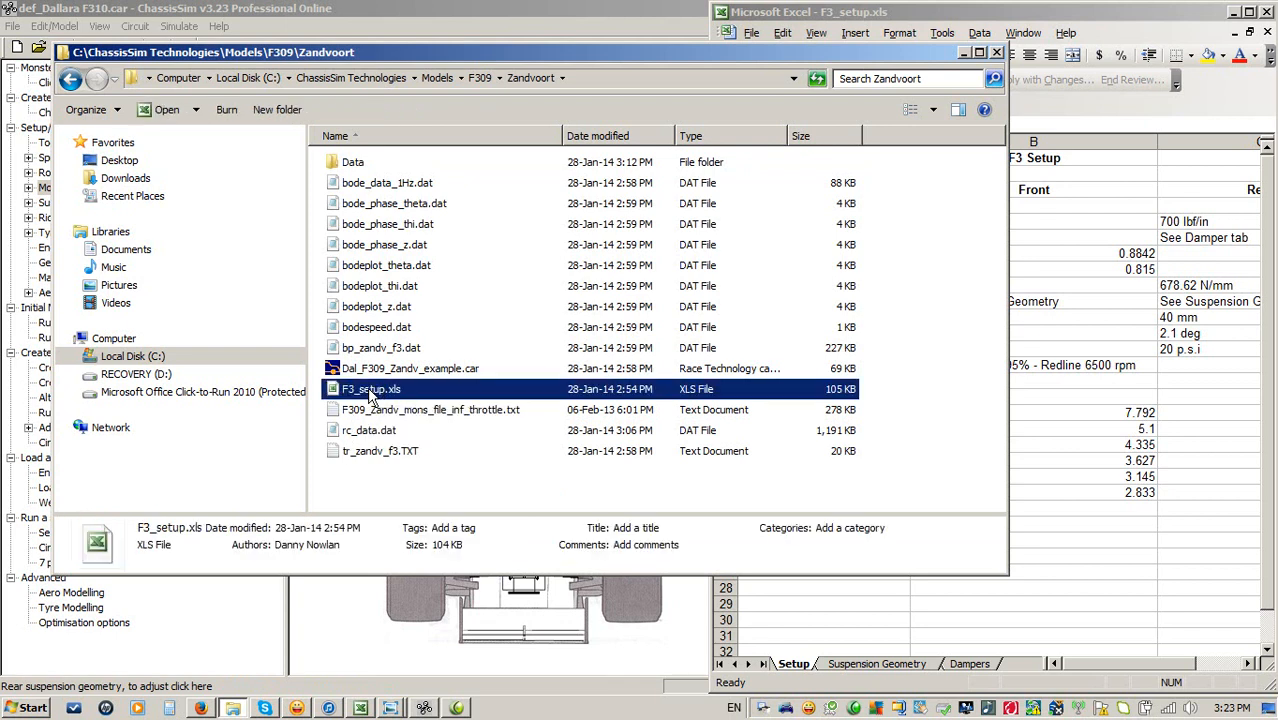
{"action": "left_click", "coordinate": [450, 410]}
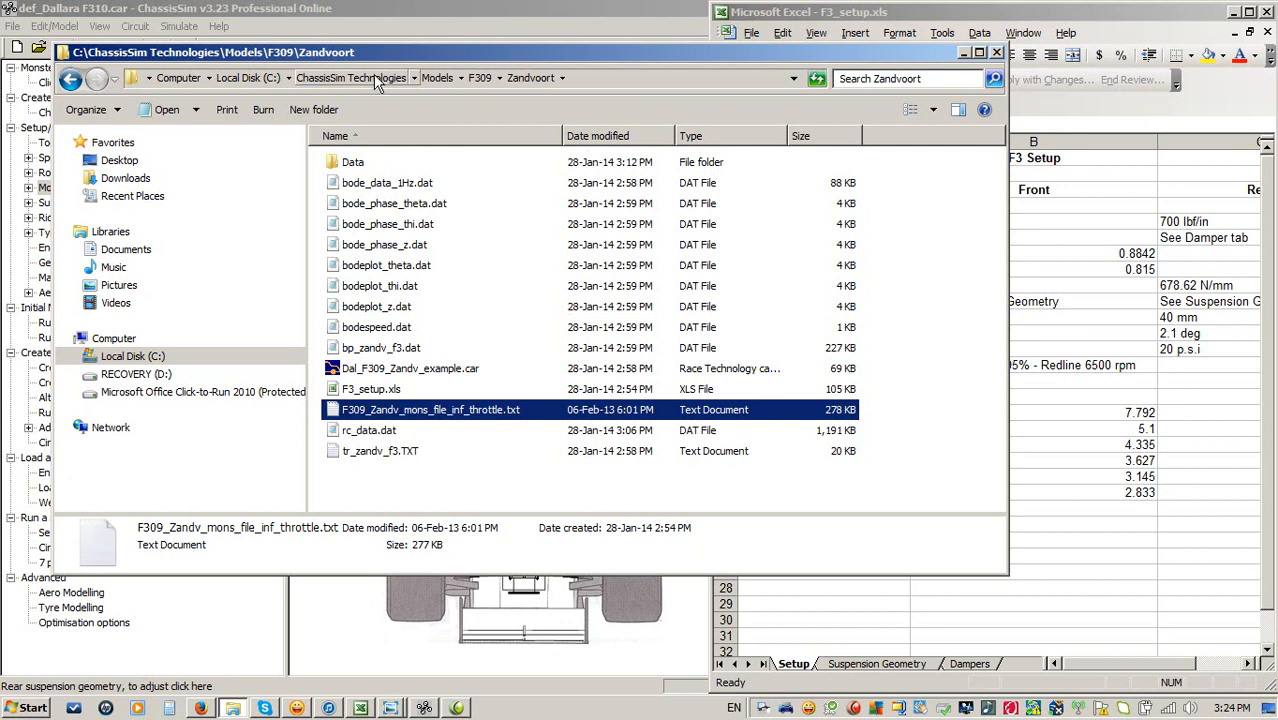
{"action": "left_click", "coordinate": [613, 12]}
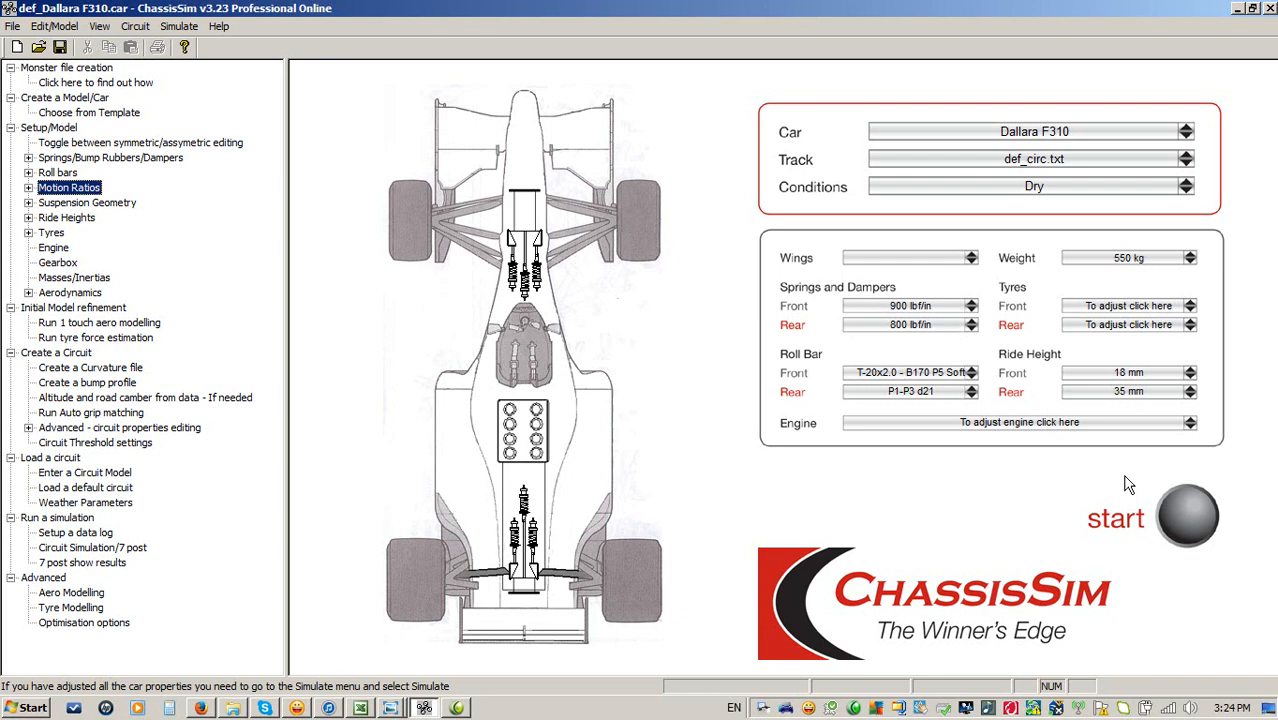
Load the Dallara F310 car template as the starting car model.
{"action": "left_click", "coordinate": [1064, 134]}
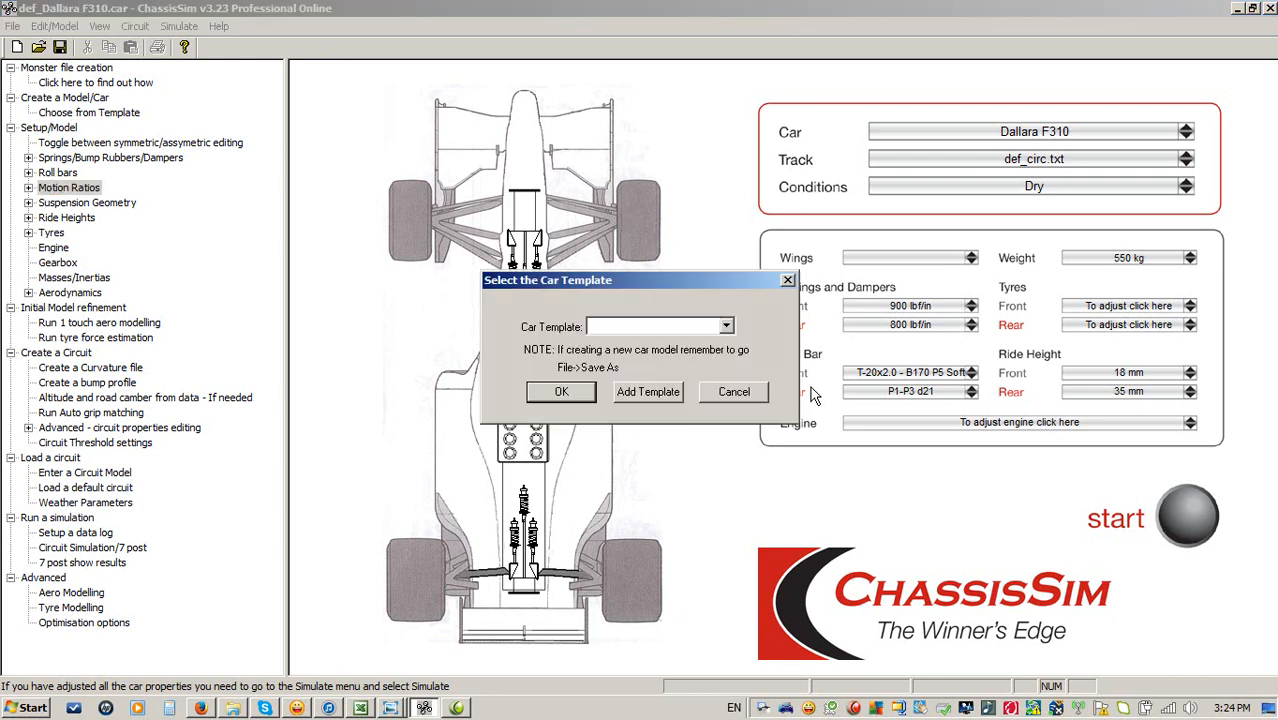
{"action": "left_click", "coordinate": [727, 328]}
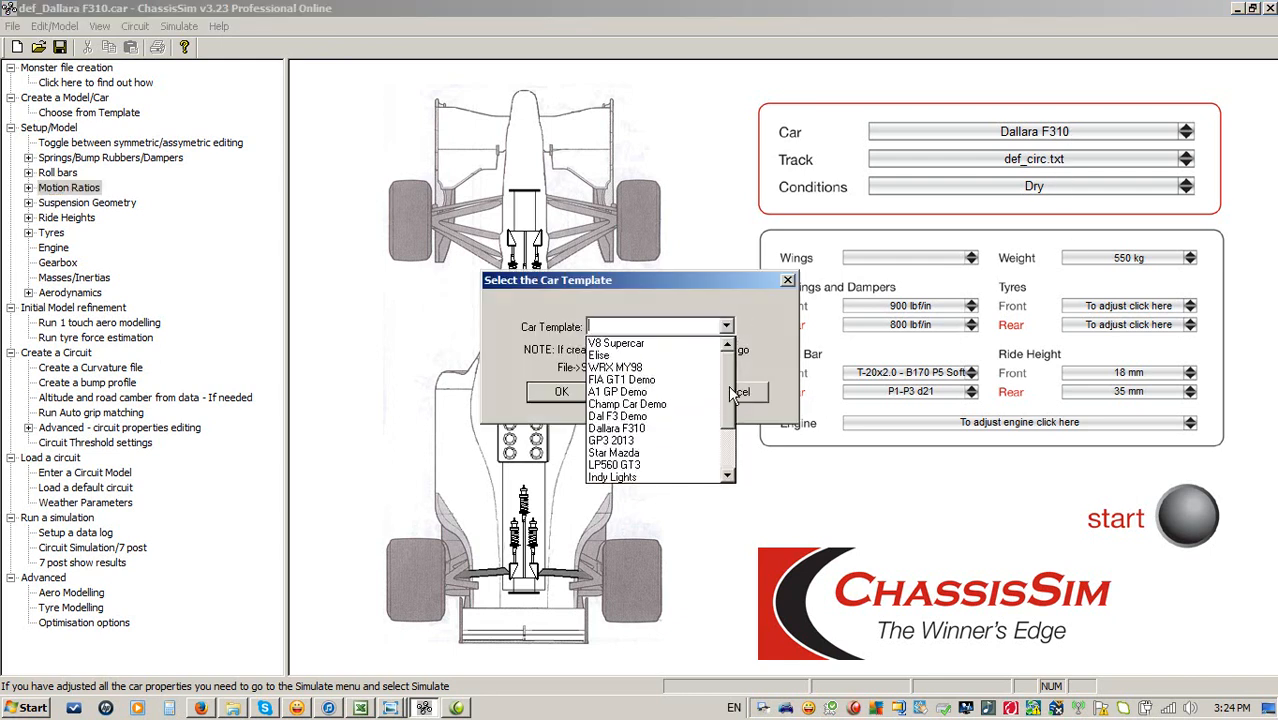
{"action": "left_click_drag", "start_coordinate": [728, 377], "coordinate": [728, 401]}
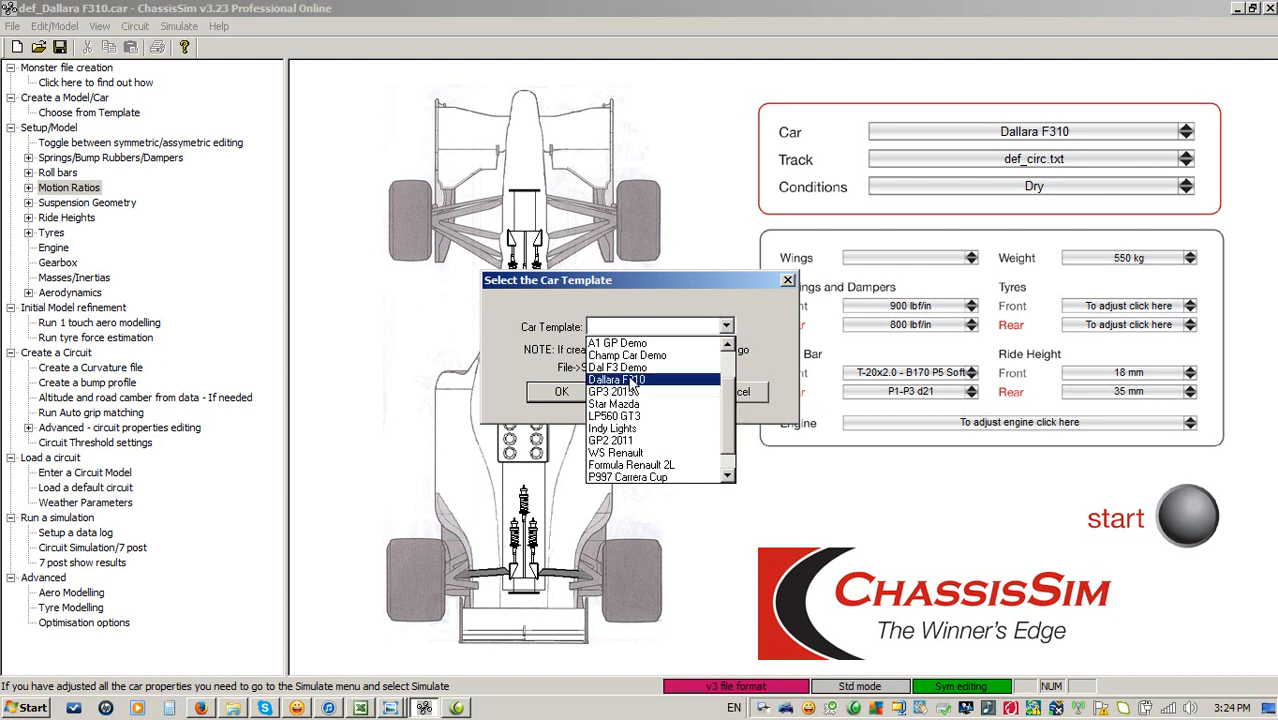
{"action": "left_click", "coordinate": [632, 381]}
{"action": "left_click", "coordinate": [555, 393]}
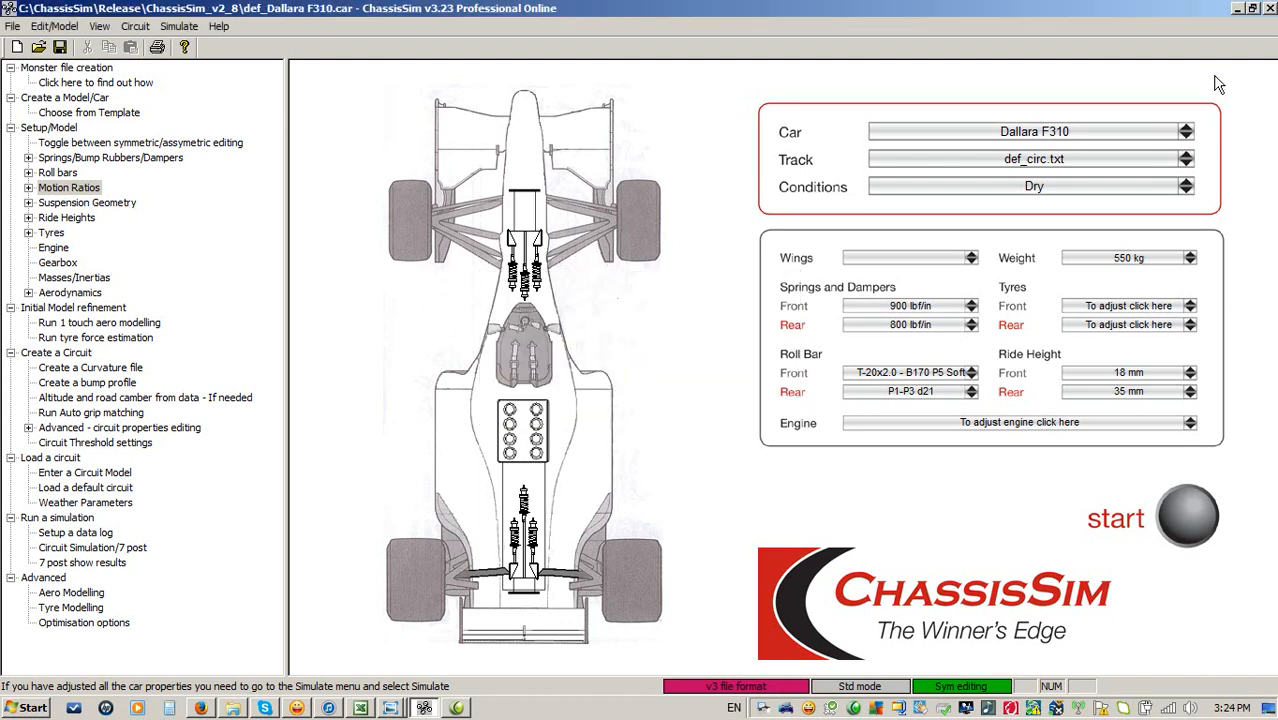
Arrange the car model window beside the F3_setup spreadsheet so both are visible.
{"action": "left_click", "coordinate": [1254, 9]}
{"action": "left_click_drag", "start_coordinate": [643, 195], "coordinate": [535, 25]}
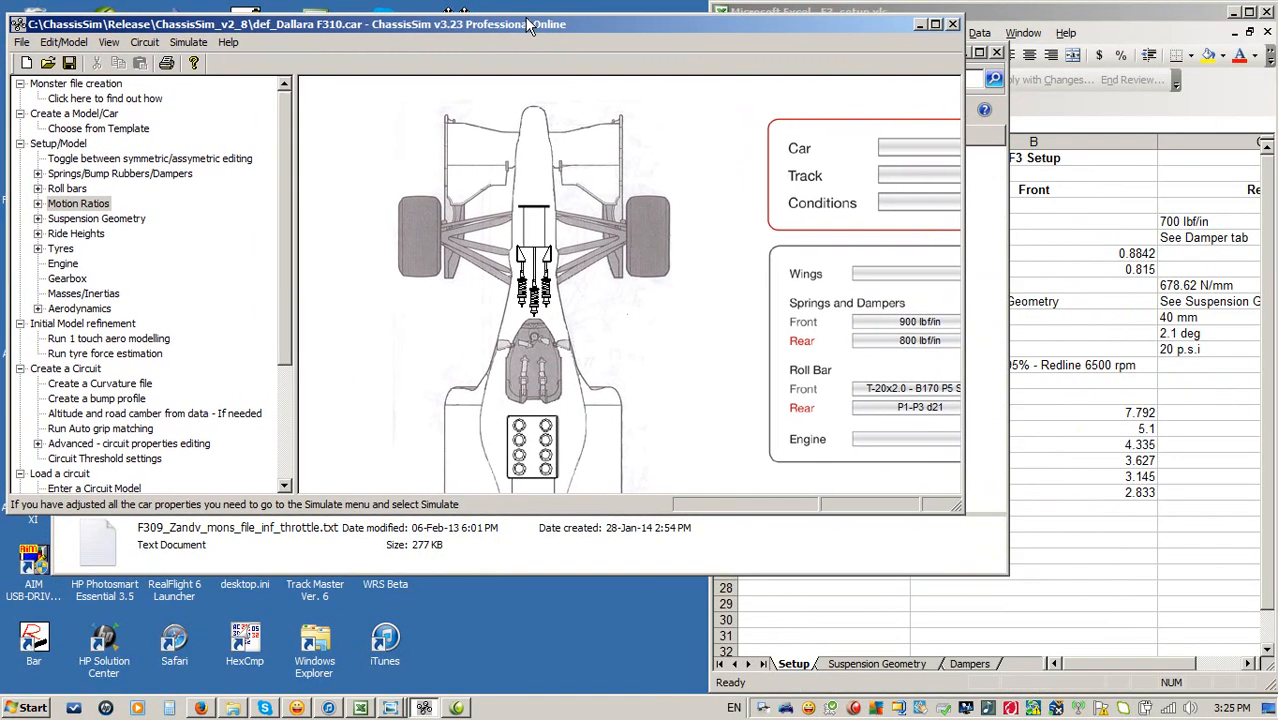
{"action": "mouse_move", "coordinate": [960, 509]}
{"action": "left_mouse_down"}
{"action": "mouse_move", "coordinate": [805, 580]}
{"action": "mouse_move", "coordinate": [706, 648]}
{"action": "mouse_move", "coordinate": [706, 682]}
{"action": "left_mouse_up"}
{"action": "left_click", "coordinate": [1020, 12]}
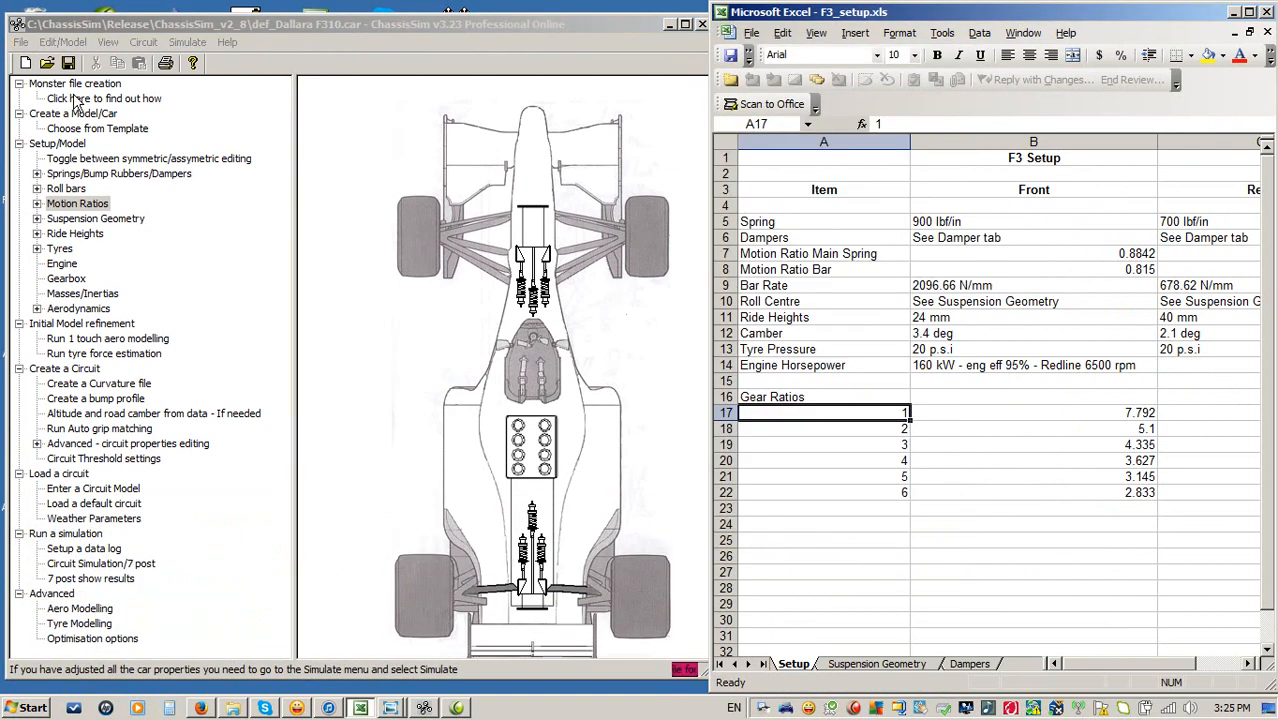
Start saving the car file under a new location, browsing to the ChassisSim Technologies folder on the C: drive.
{"action": "left_click", "coordinate": [20, 42]}
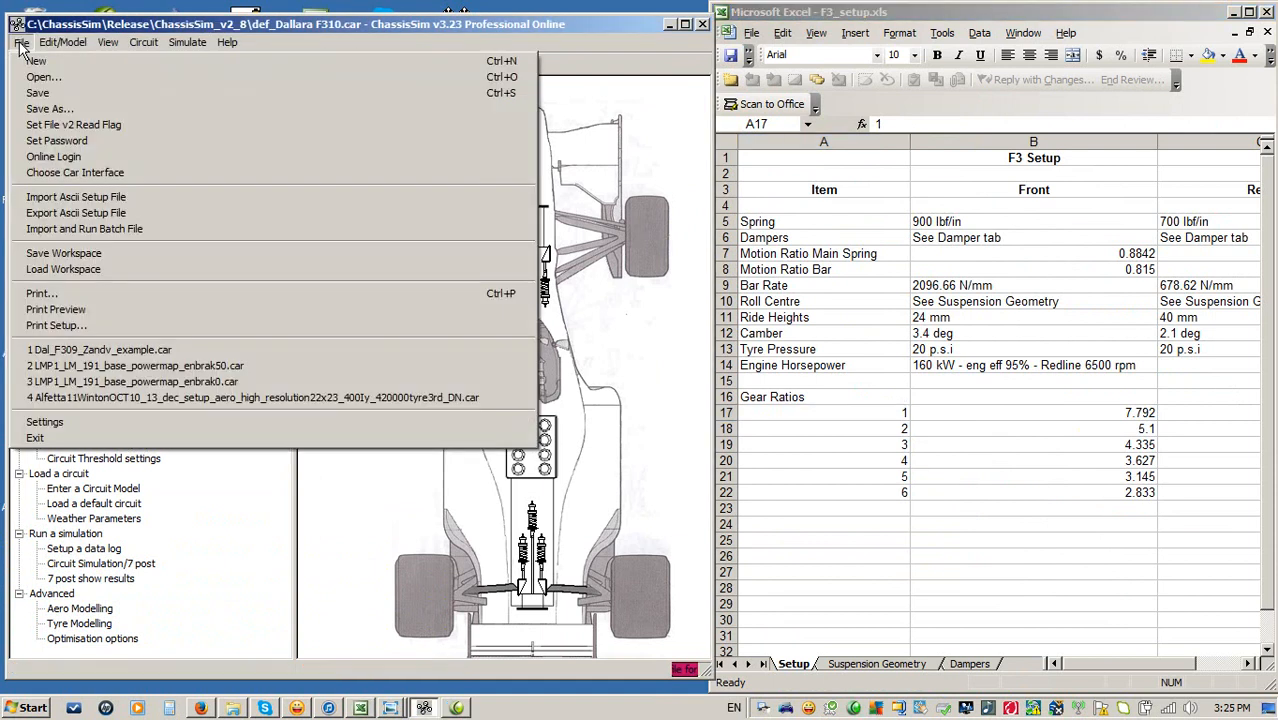
{"action": "left_click", "coordinate": [64, 108]}
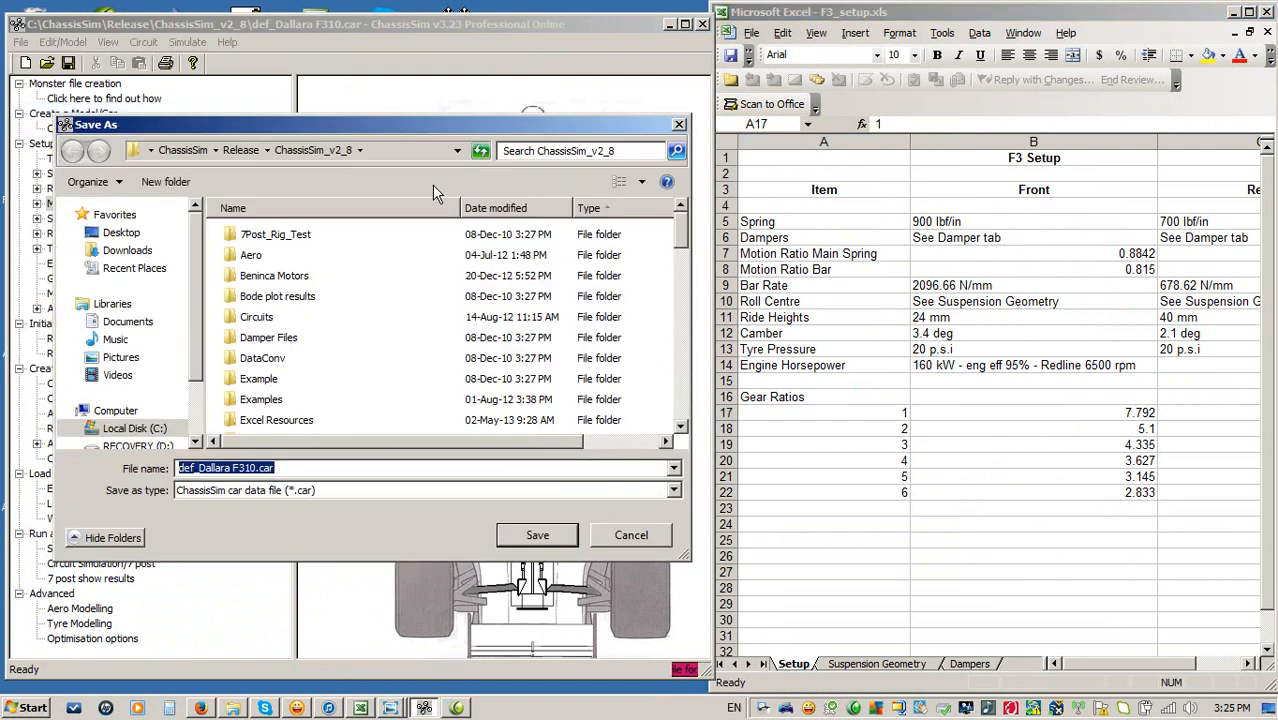
{"action": "left_click", "coordinate": [130, 428]}
{"action": "left_click", "coordinate": [323, 428]}
{"action": "scroll", "coordinate": [323, 428], "scroll_direction": "down", "scroll_amount": 1}
{"action": "double_click", "coordinate": [328, 384]}
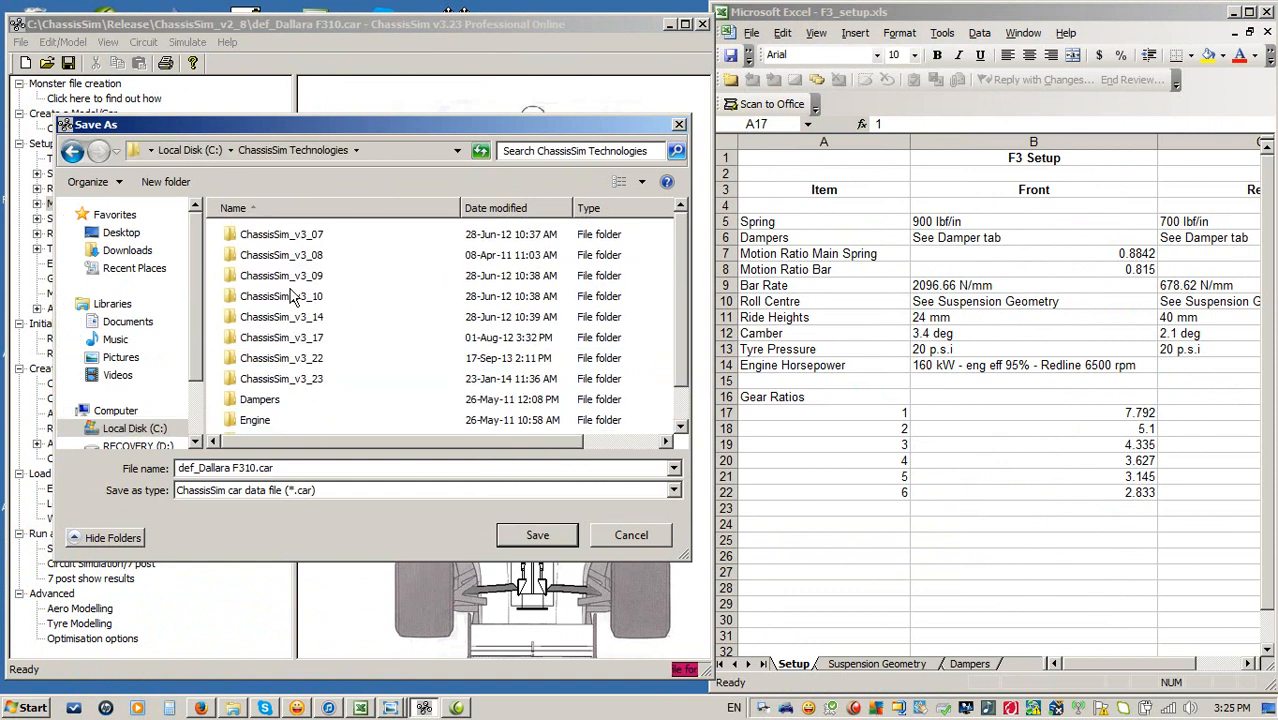
Save the car as Dal_F309_Zandv_example.car in the Models\F309\Zandvoort folder.
{"action": "left_click", "coordinate": [296, 403]}
{"action": "scroll", "coordinate": [300, 417], "scroll_direction": "down", "scroll_amount": 1}
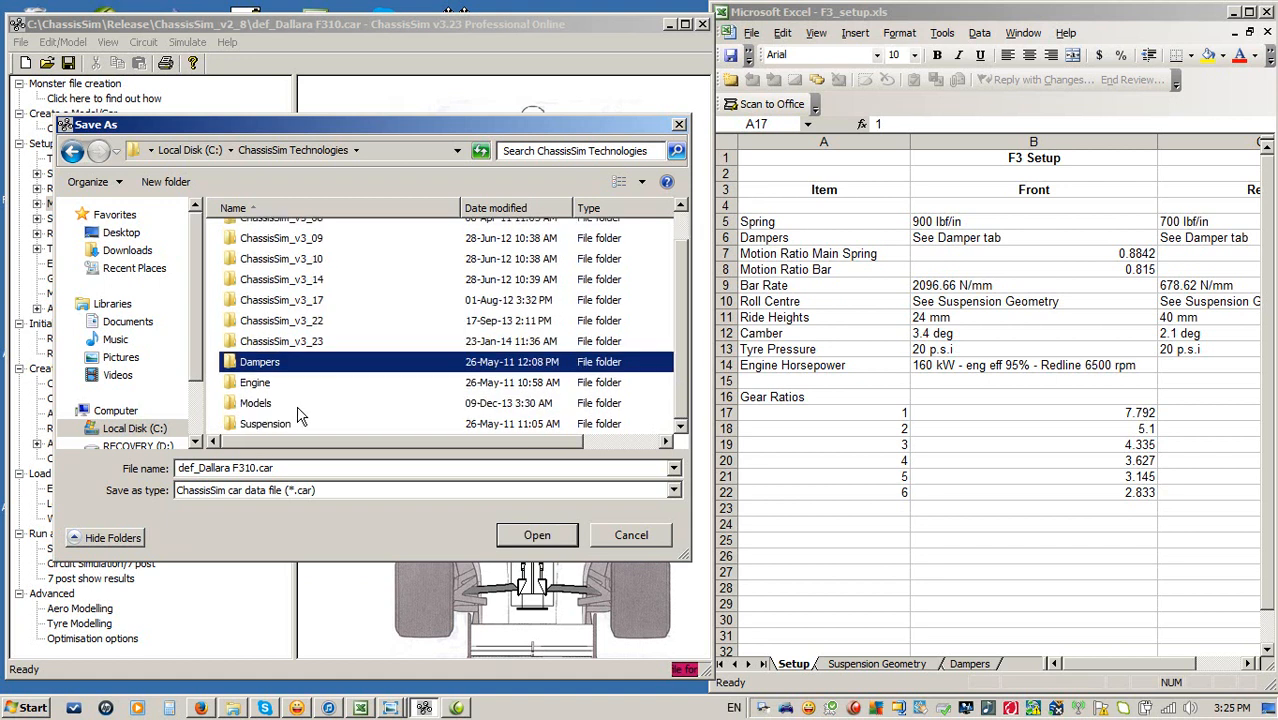
{"action": "double_click", "coordinate": [257, 402]}
{"action": "double_click", "coordinate": [250, 283]}
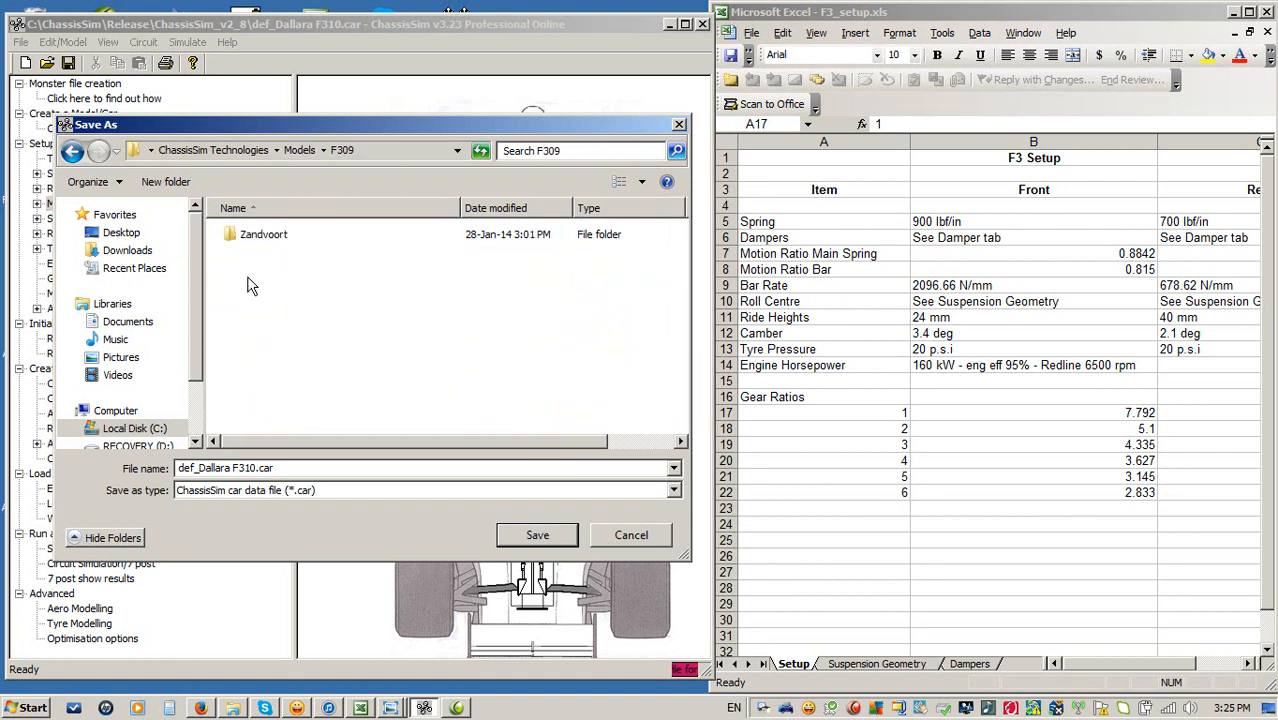
{"action": "left_click", "coordinate": [246, 245]}
{"action": "double_click", "coordinate": [244, 240]}
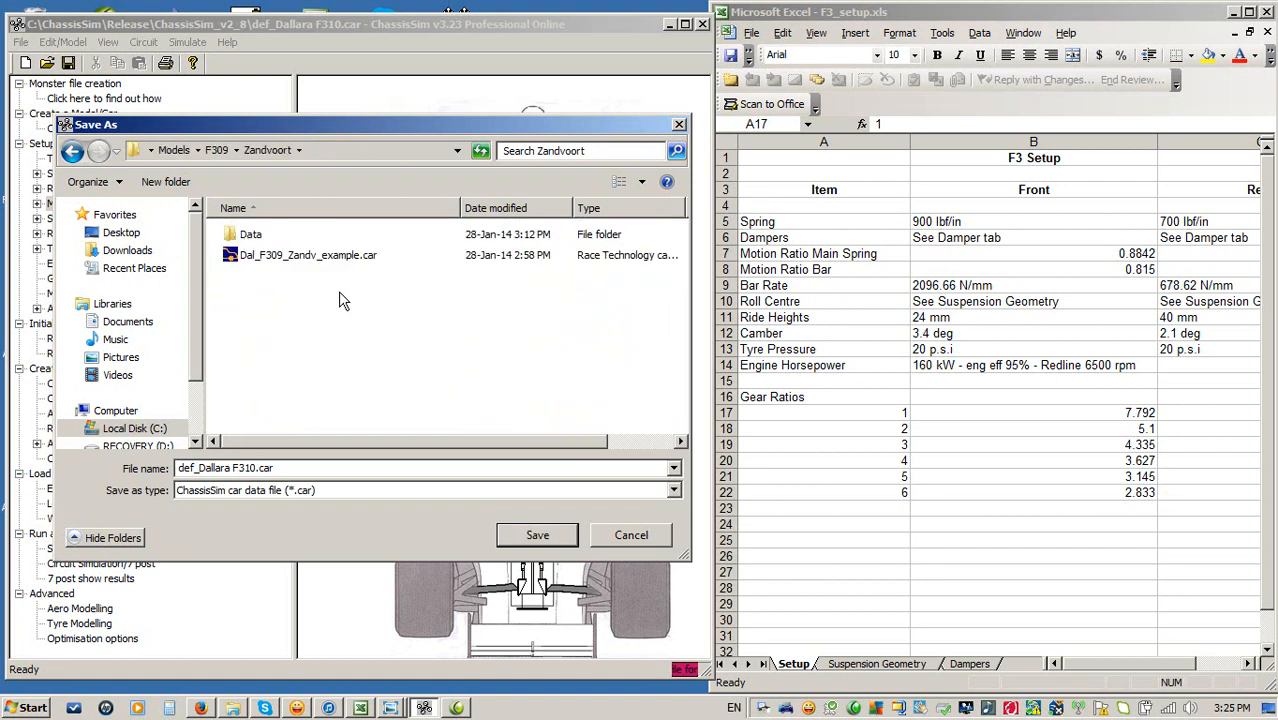
{"action": "left_click", "coordinate": [272, 258]}
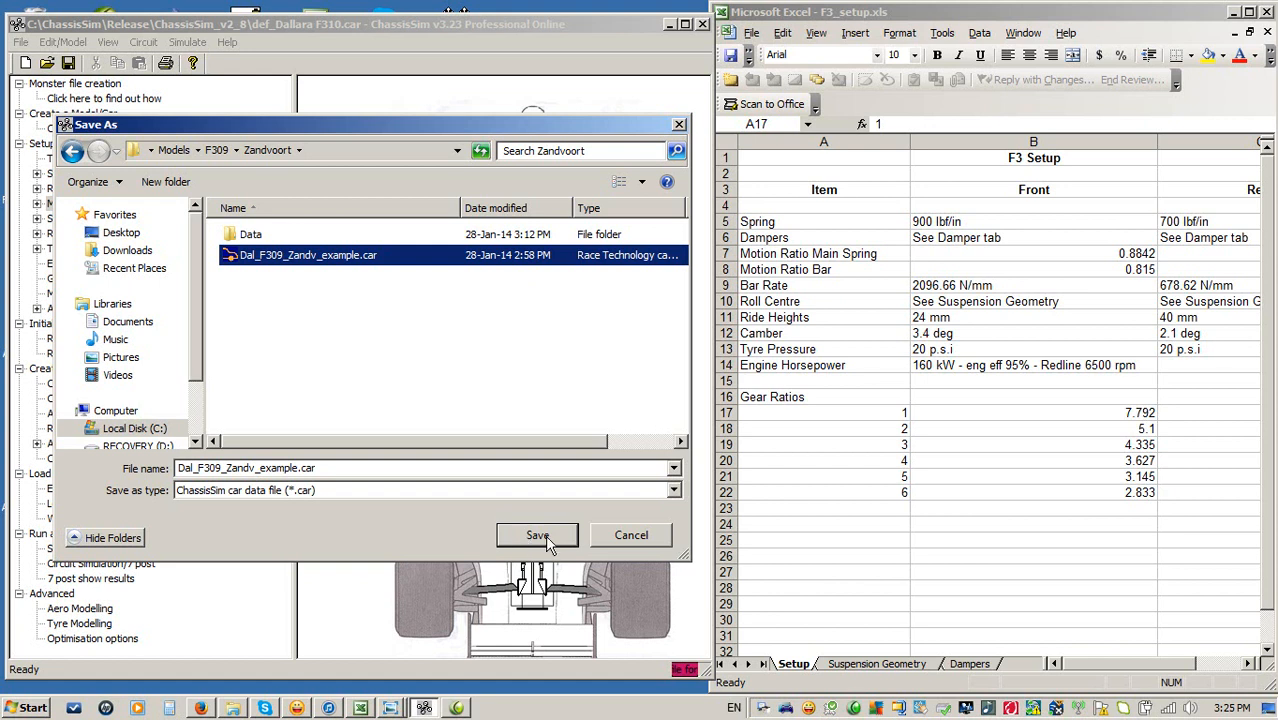
{"action": "left_click", "coordinate": [632, 541]}
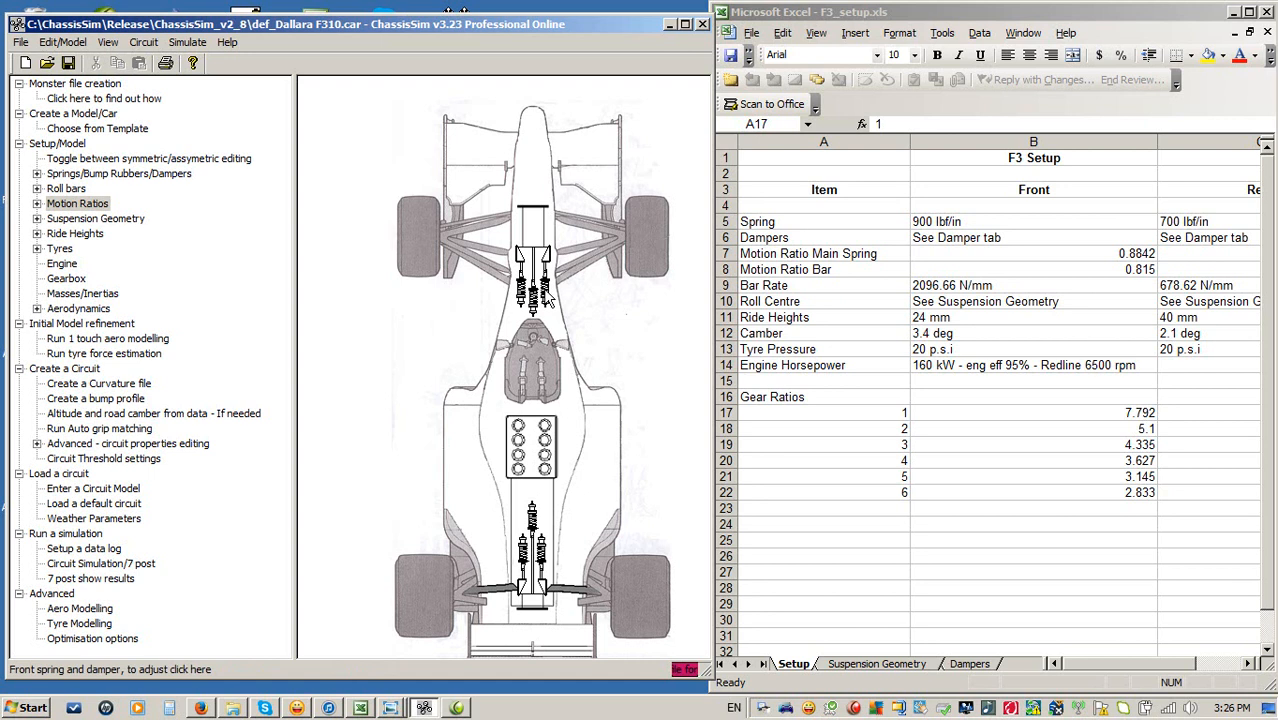
Open the front spring and damper properties to compare the spring rate with the spreadsheet.
{"action": "left_click", "coordinate": [546, 295]}
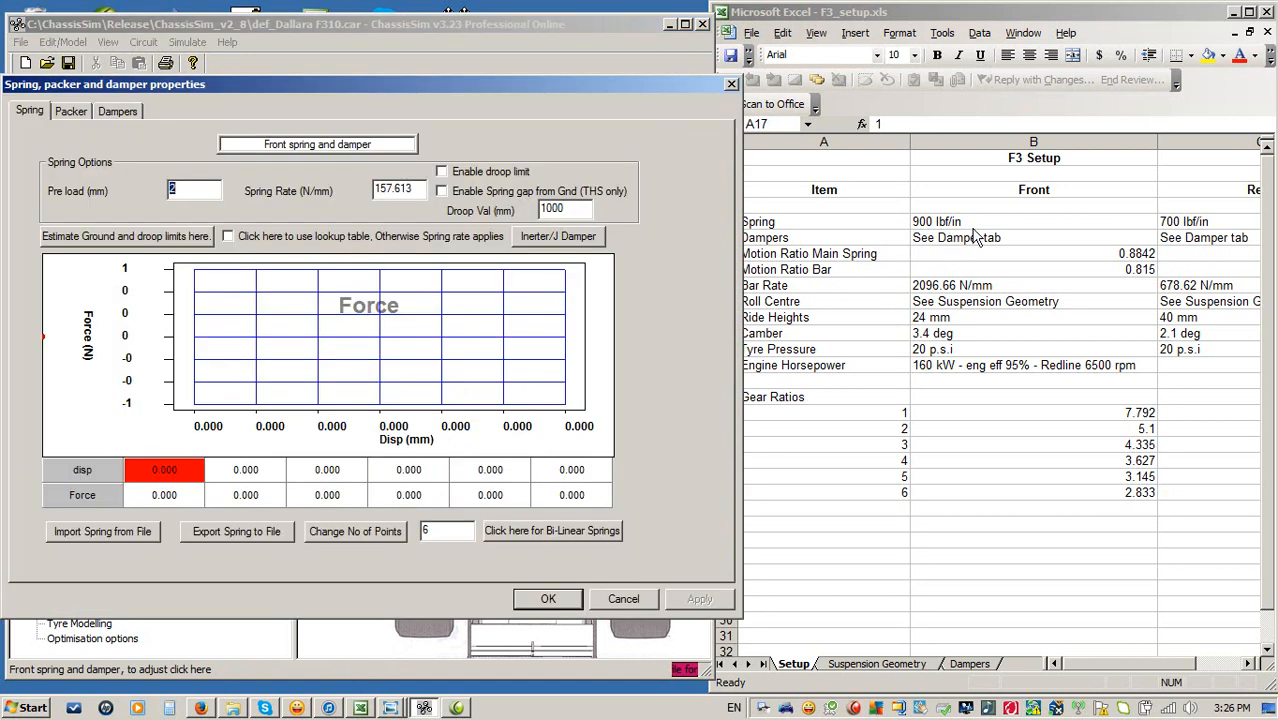
{"action": "left_click", "coordinate": [1010, 228]}
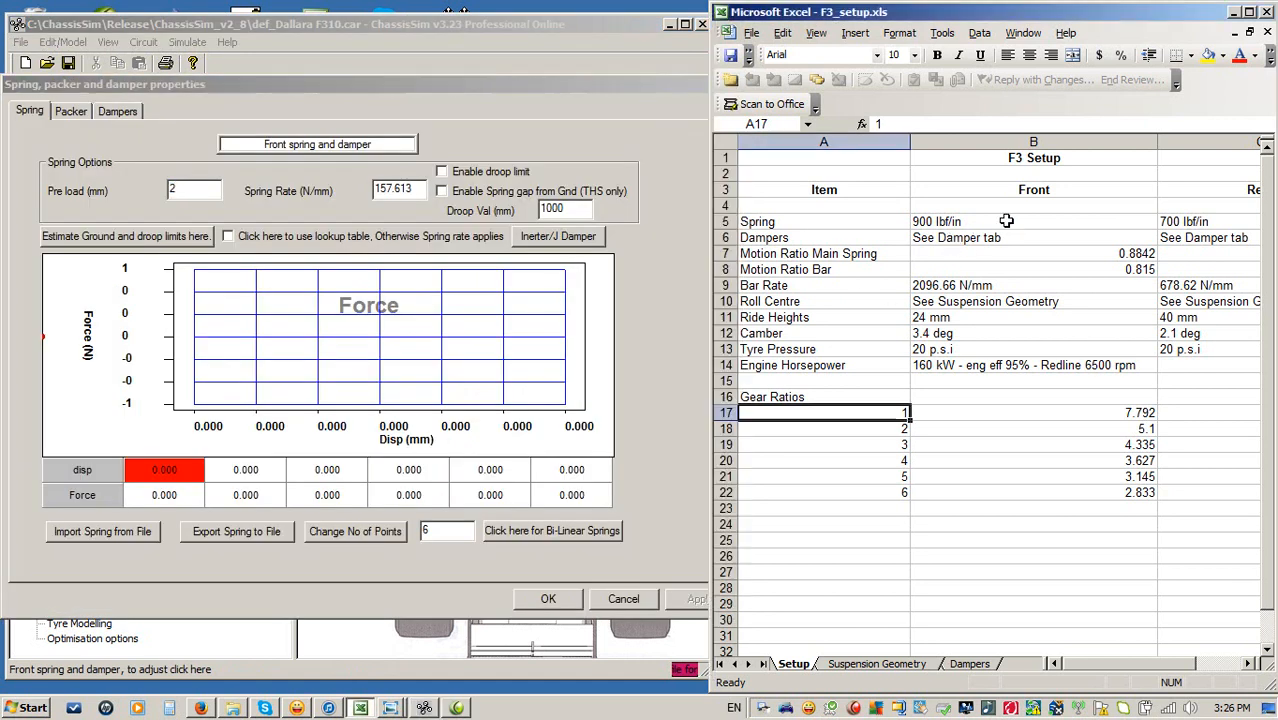
{"action": "left_click", "coordinate": [455, 100]}
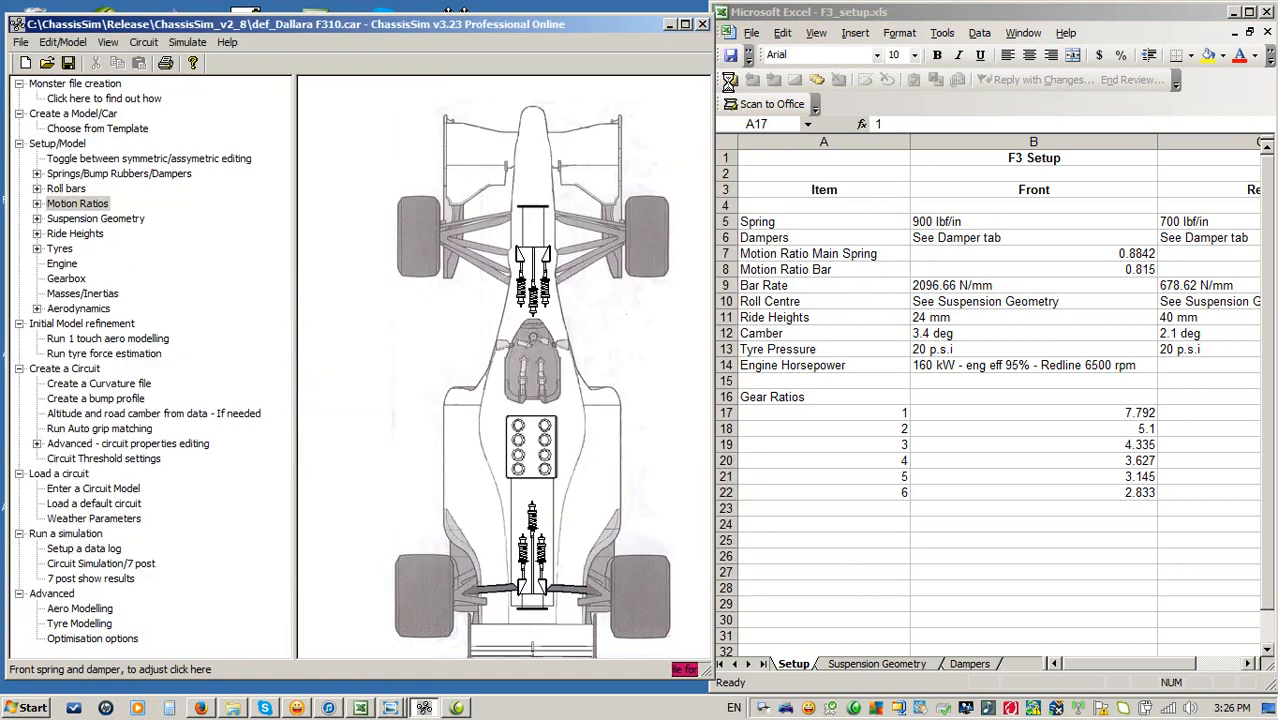
{"action": "left_click", "coordinate": [731, 83]}
Change the spring rate units to Pounds force per inch (lbf/in).
{"action": "left_click", "coordinate": [143, 42]}
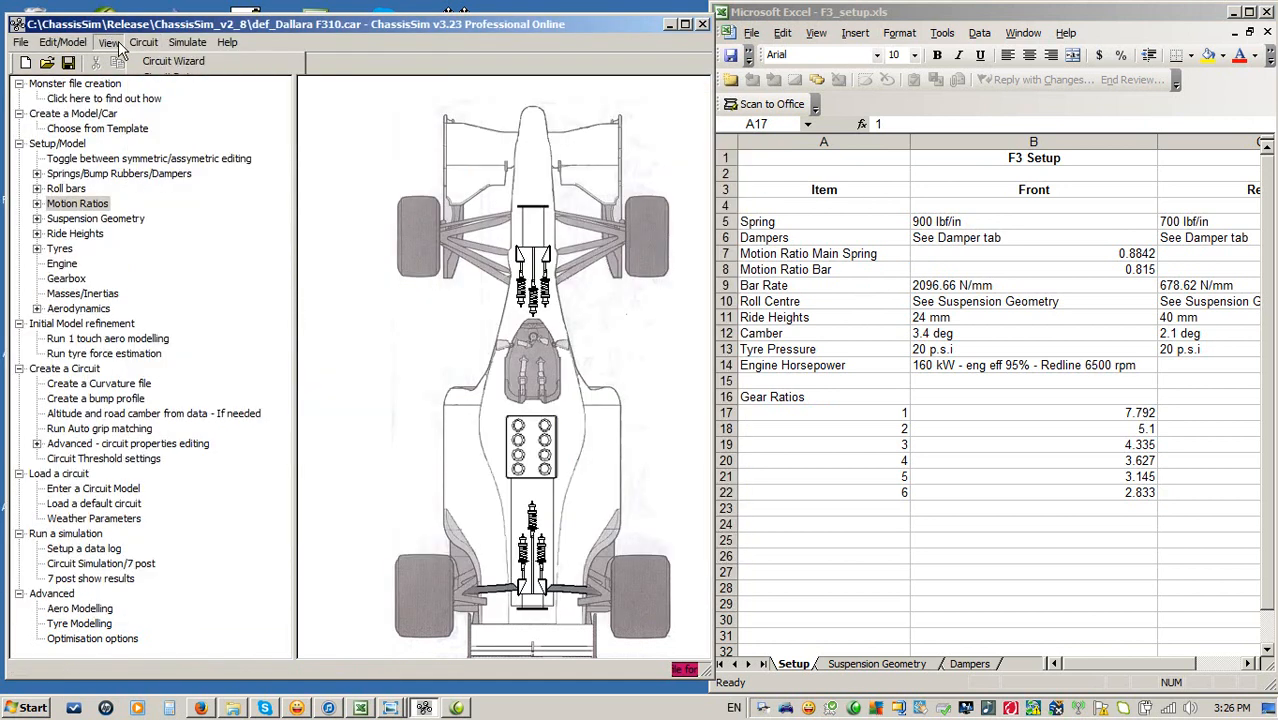
{"action": "mouse_move", "coordinate": [113, 45]}
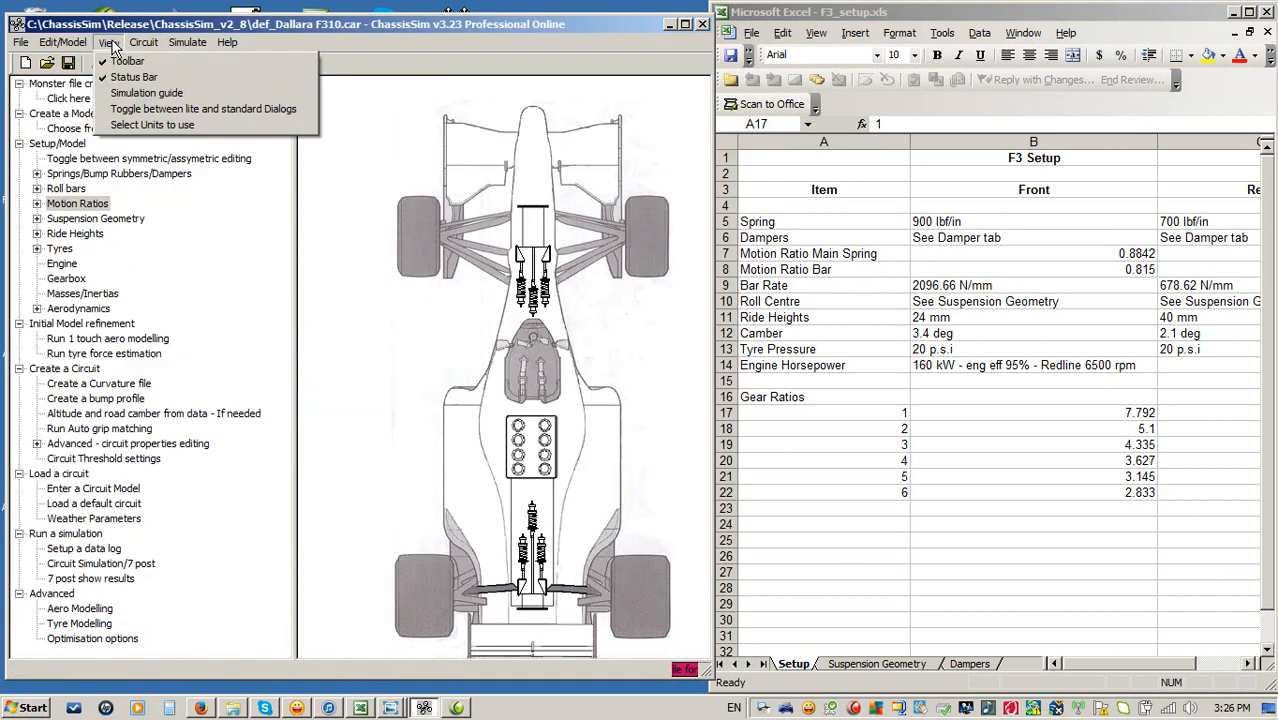
{"action": "left_click", "coordinate": [137, 125]}
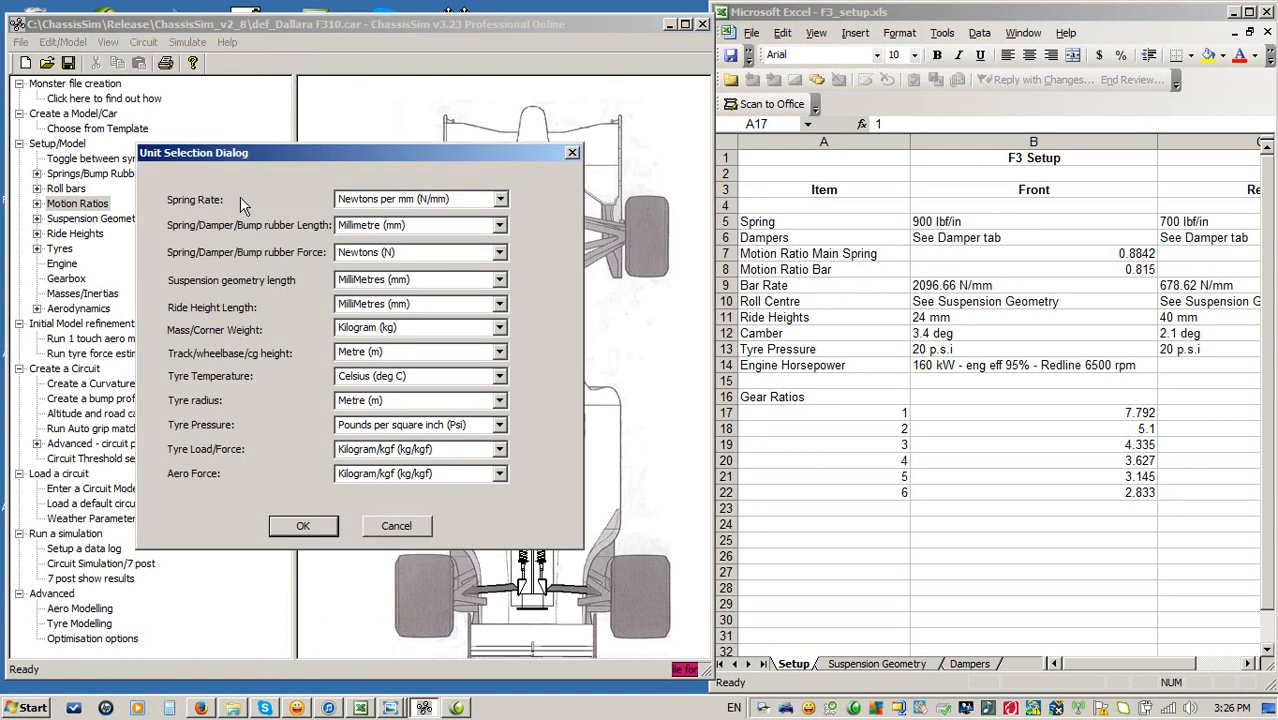
{"action": "left_click", "coordinate": [501, 200]}
{"action": "left_click", "coordinate": [458, 236]}
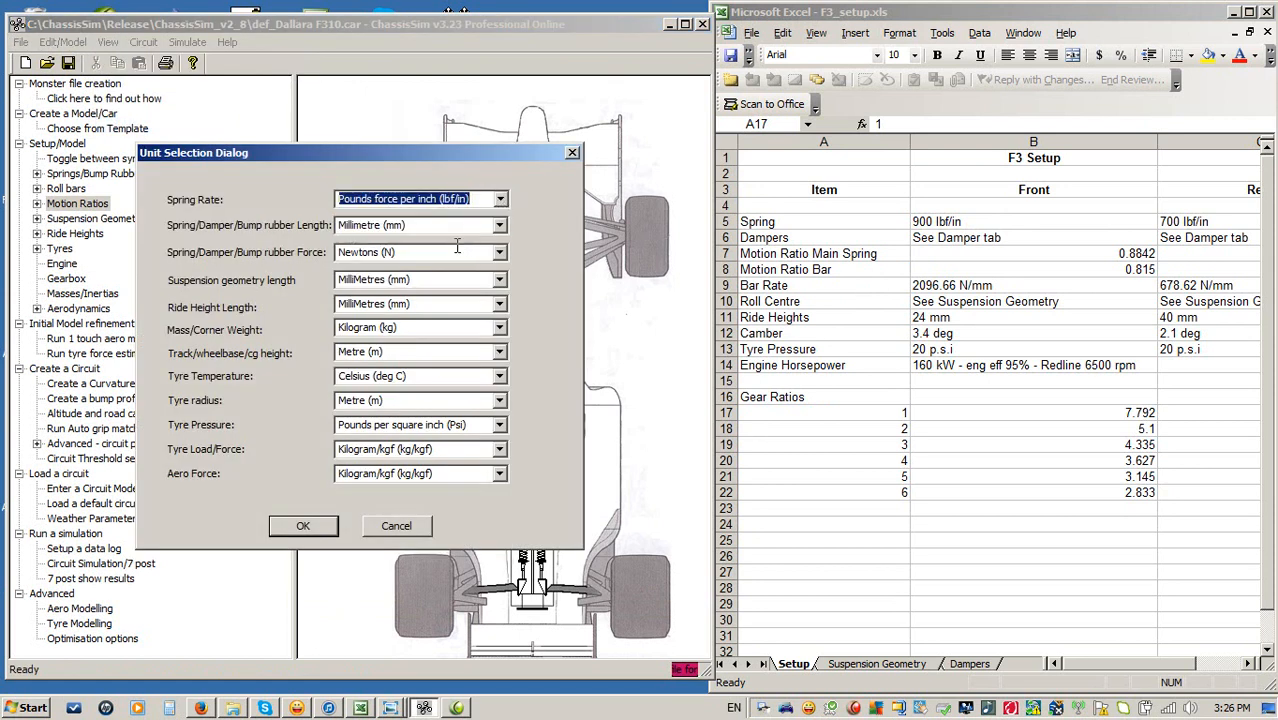
{"action": "left_click", "coordinate": [303, 528]}
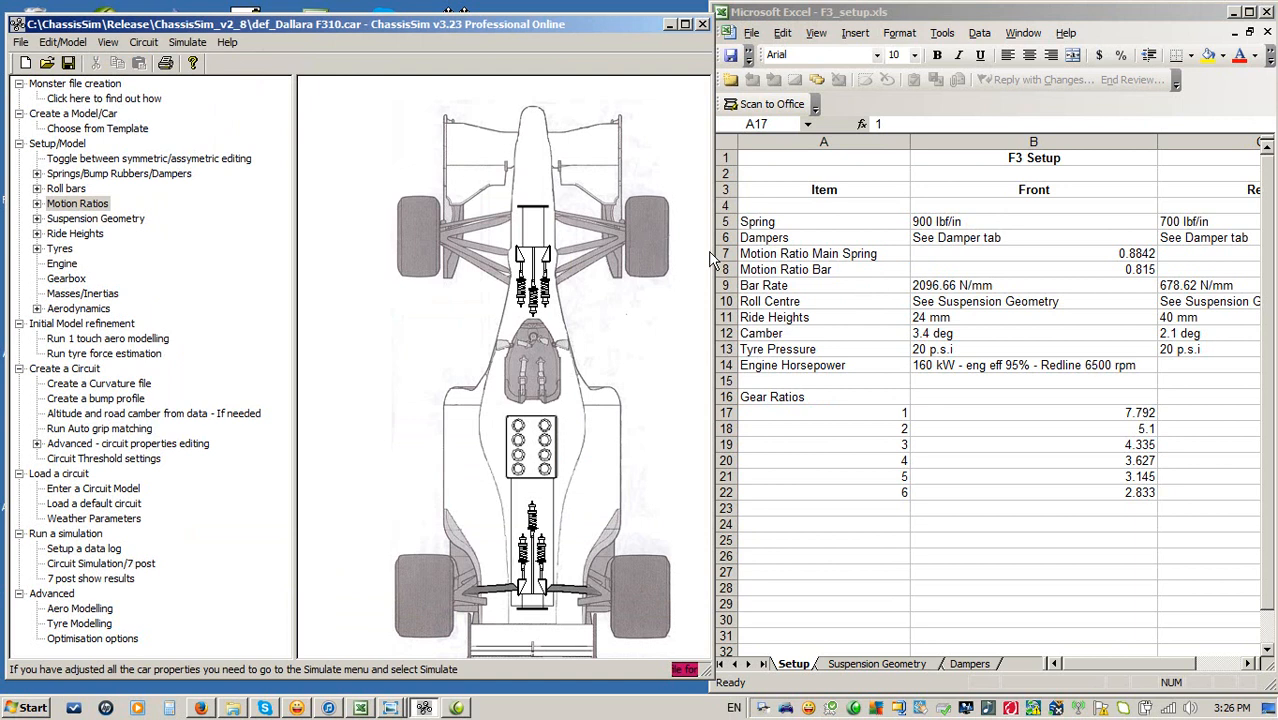
Open the front spring properties to check the spring rate in lbf/in, then cancel.
{"action": "left_click", "coordinate": [545, 292]}
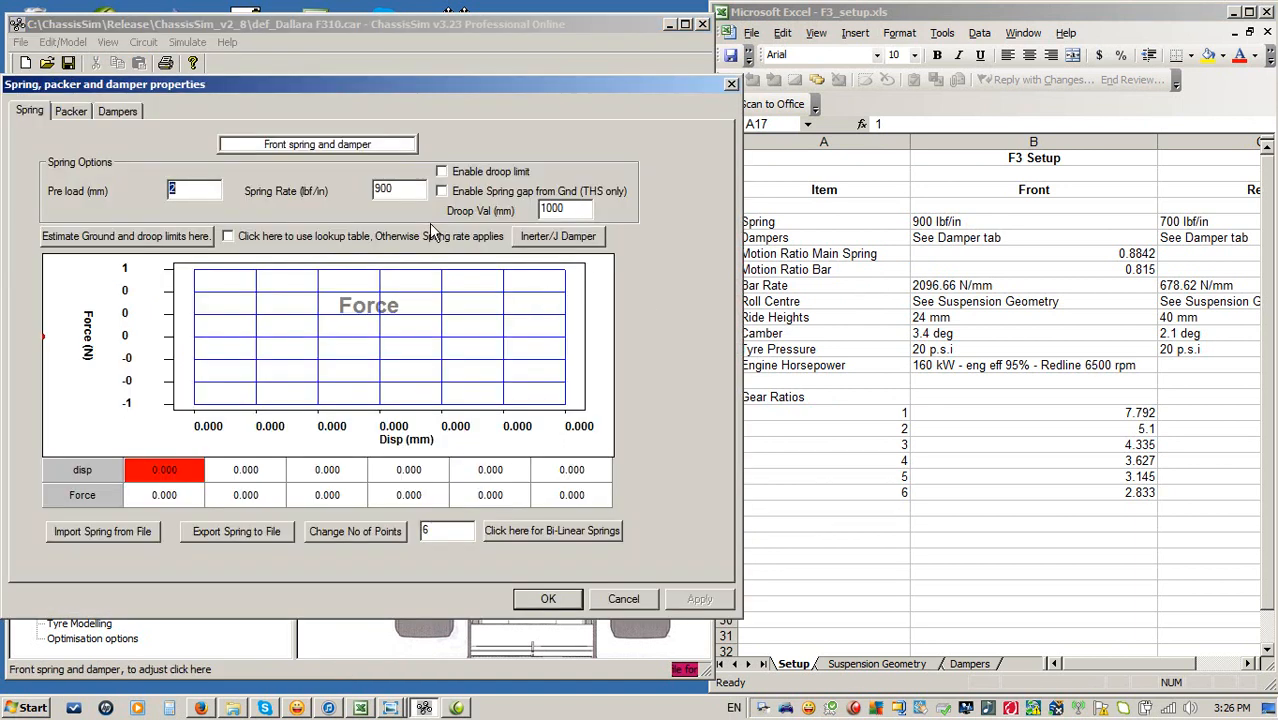
{"action": "double_click", "coordinate": [403, 189]}
{"action": "left_click", "coordinate": [620, 598]}
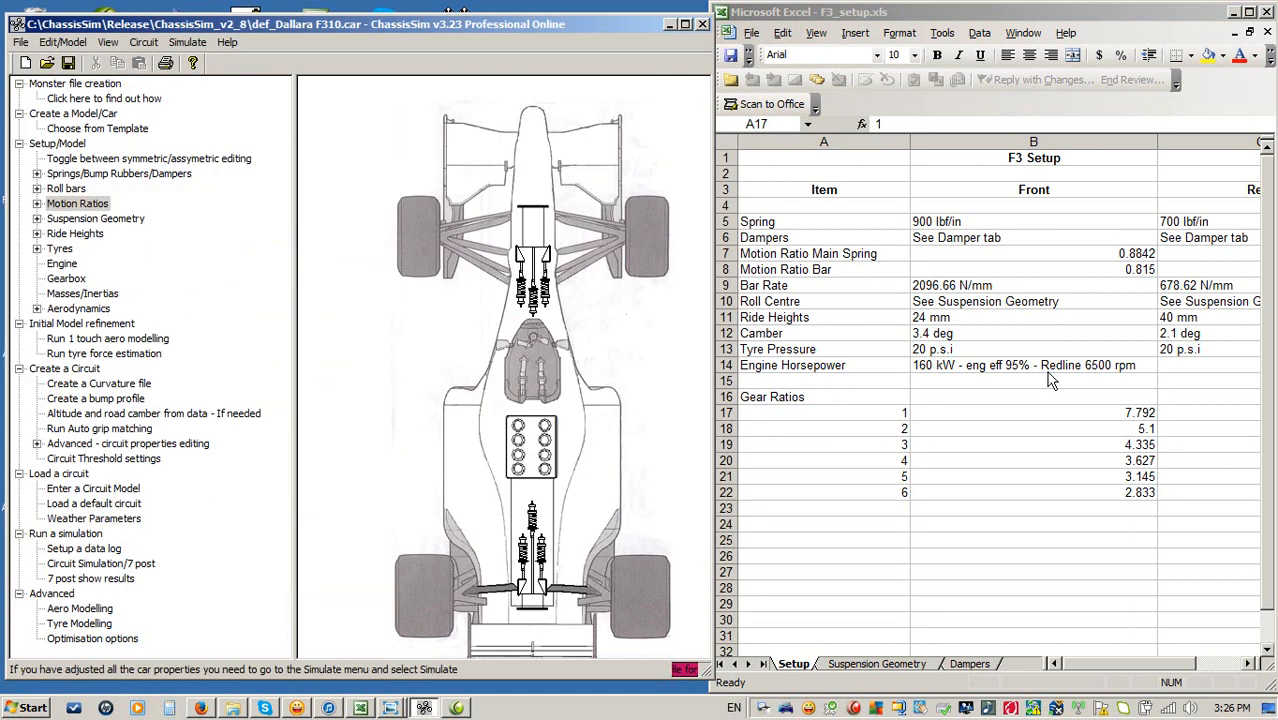
Set the rear spring rate to 700 lbf/in.
{"action": "left_click", "coordinate": [539, 552]}
{"action": "double_click", "coordinate": [405, 190]}
{"action": "type", "text": "700"}
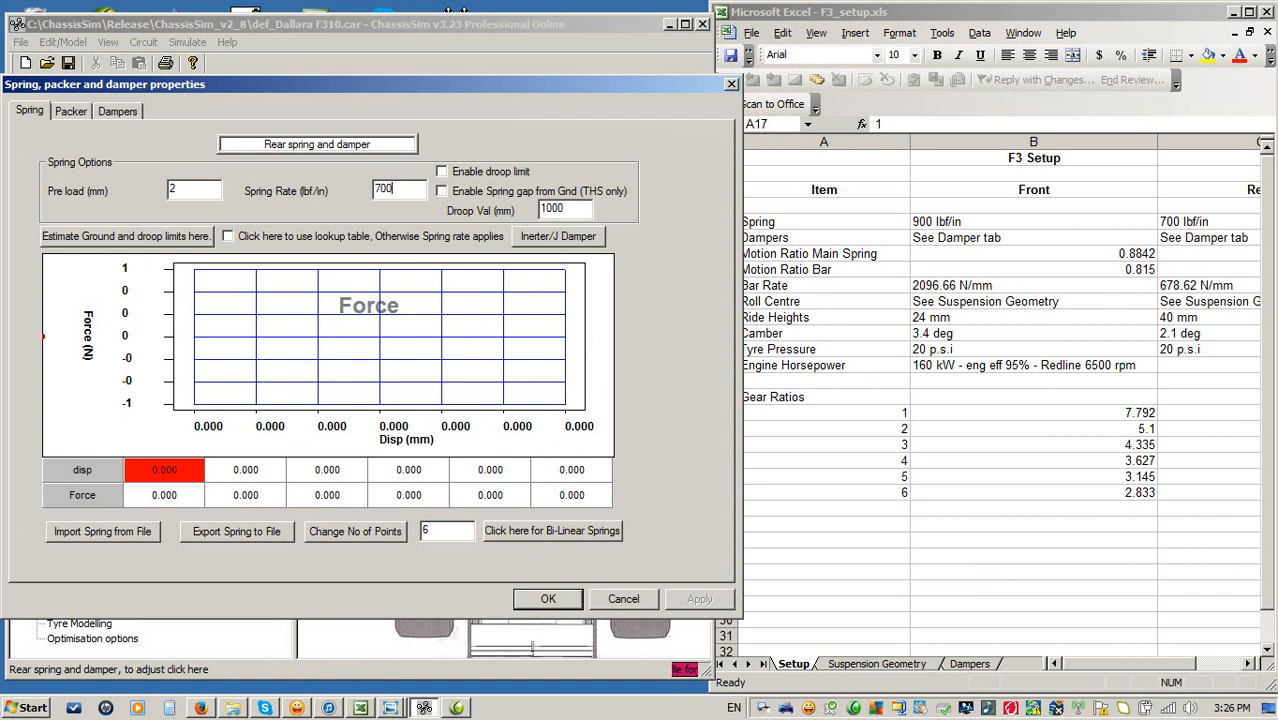
{"action": "key", "text": "Return"}
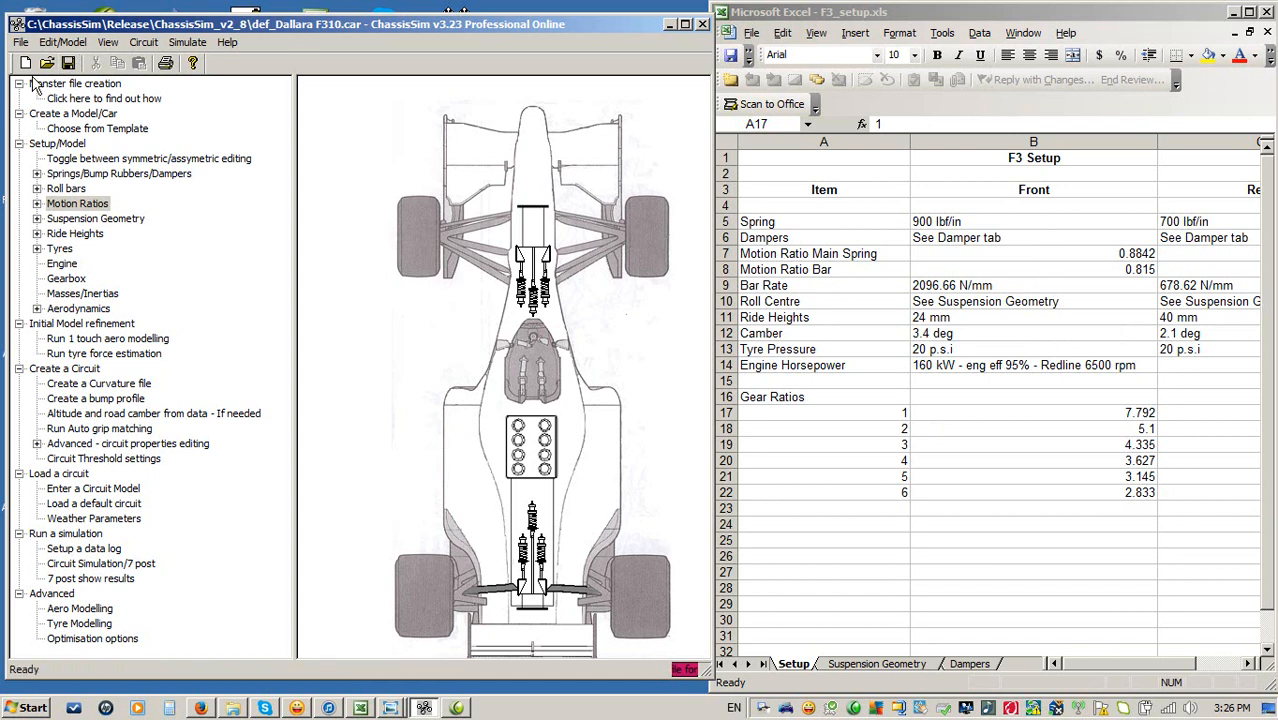
Open Dal_F309_Zandv_example.car from the recent files list and maximize the program window.
{"action": "left_click", "coordinate": [21, 47]}
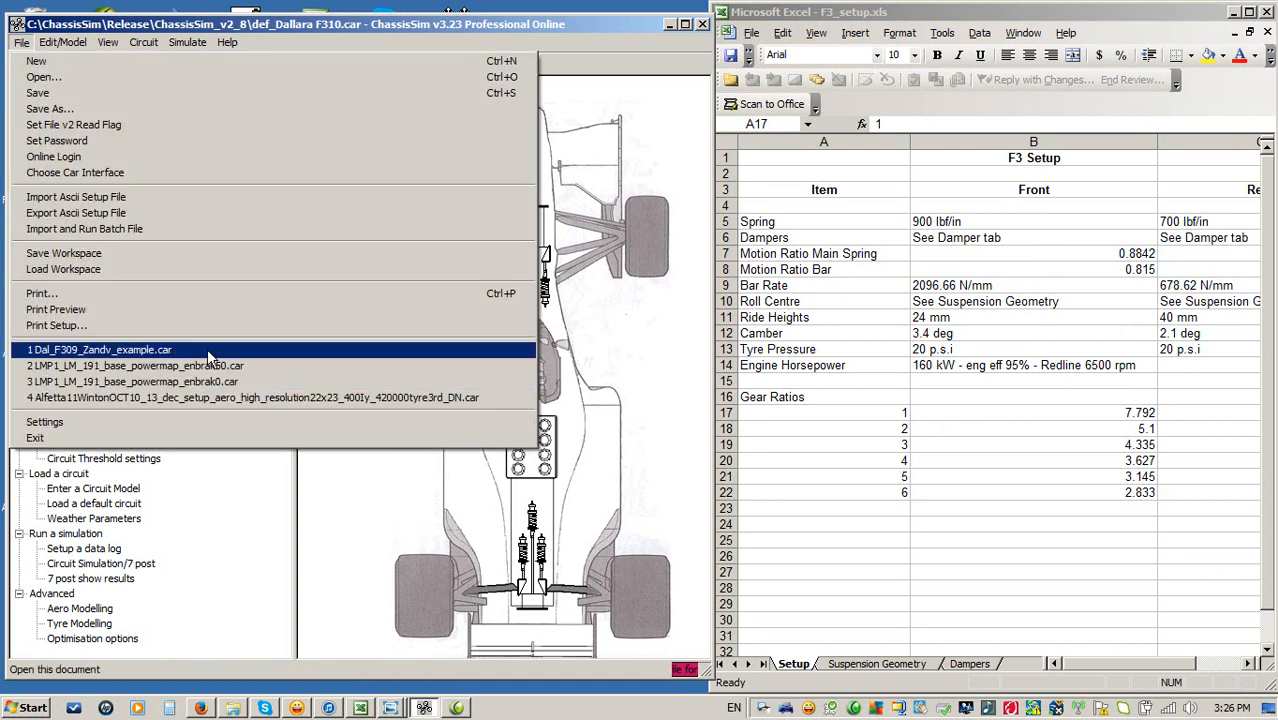
{"action": "left_click", "coordinate": [207, 349]}
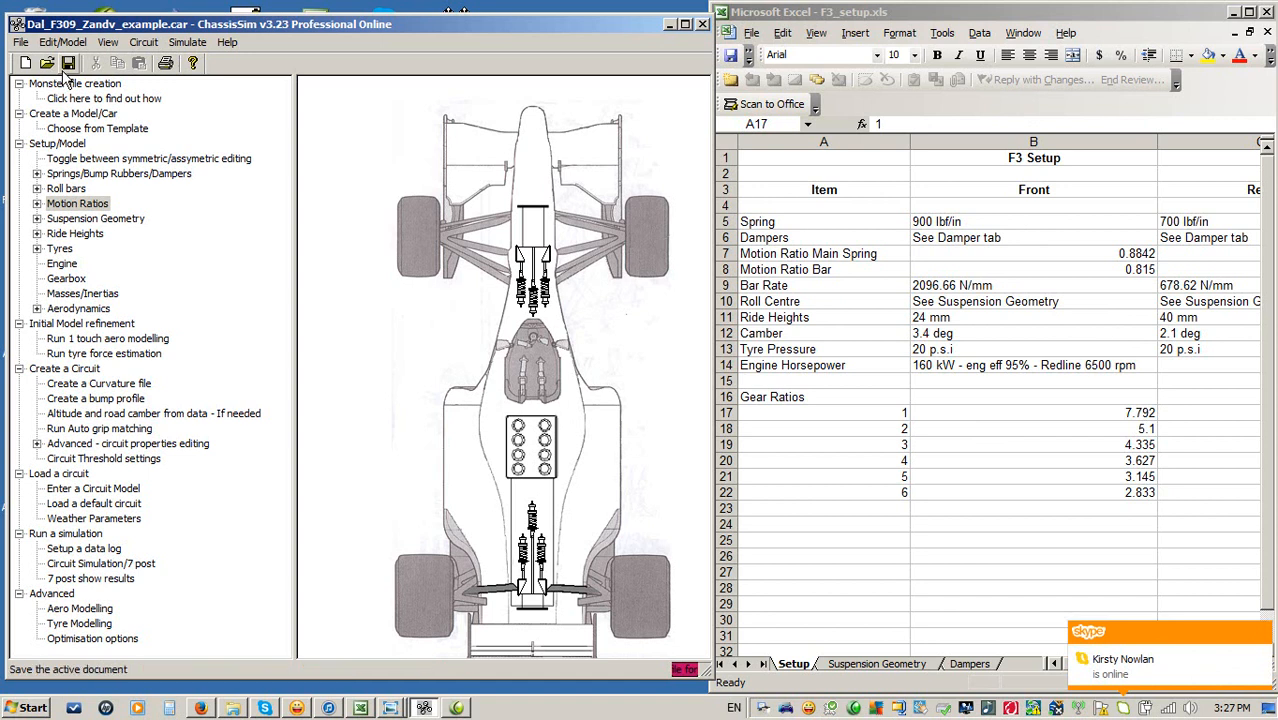
{"action": "left_click", "coordinate": [685, 24]}
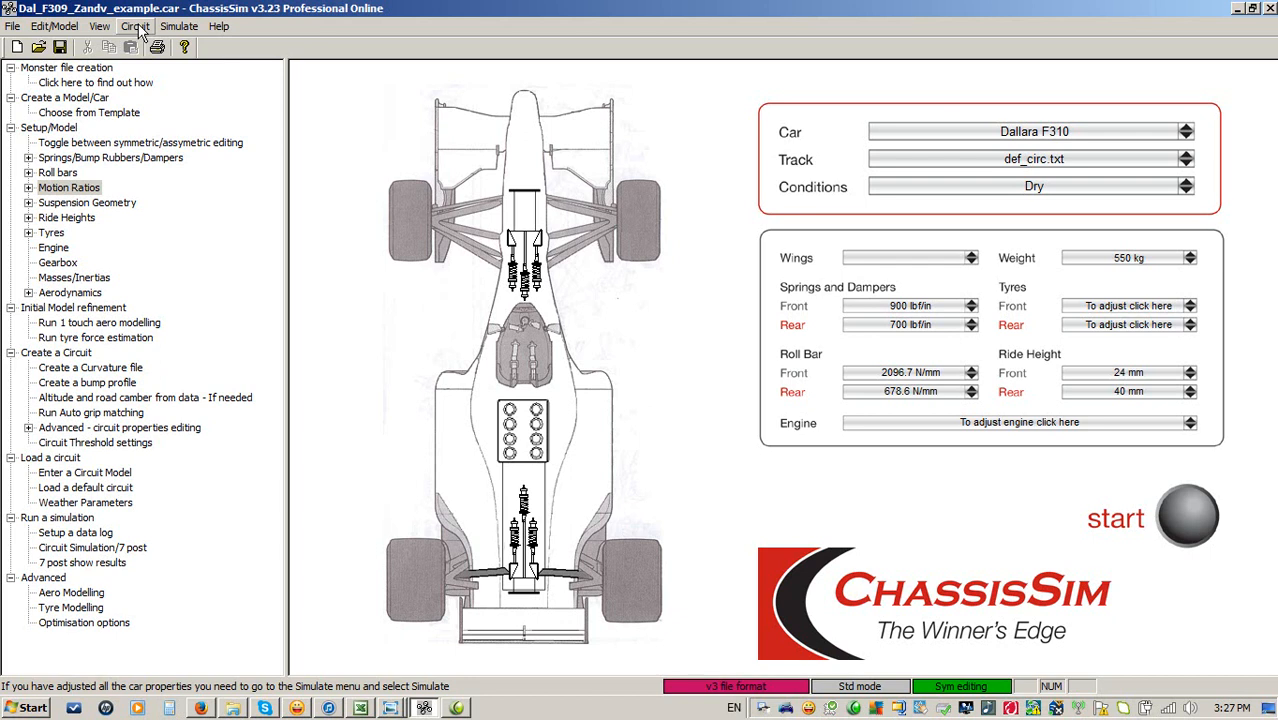
Open the curvature filter tool and load F309_Zandv_mons_file_inf_throttle.txt from the F309 Zandvoort models folder as the raw curvature file.
{"action": "left_click", "coordinate": [137, 27]}
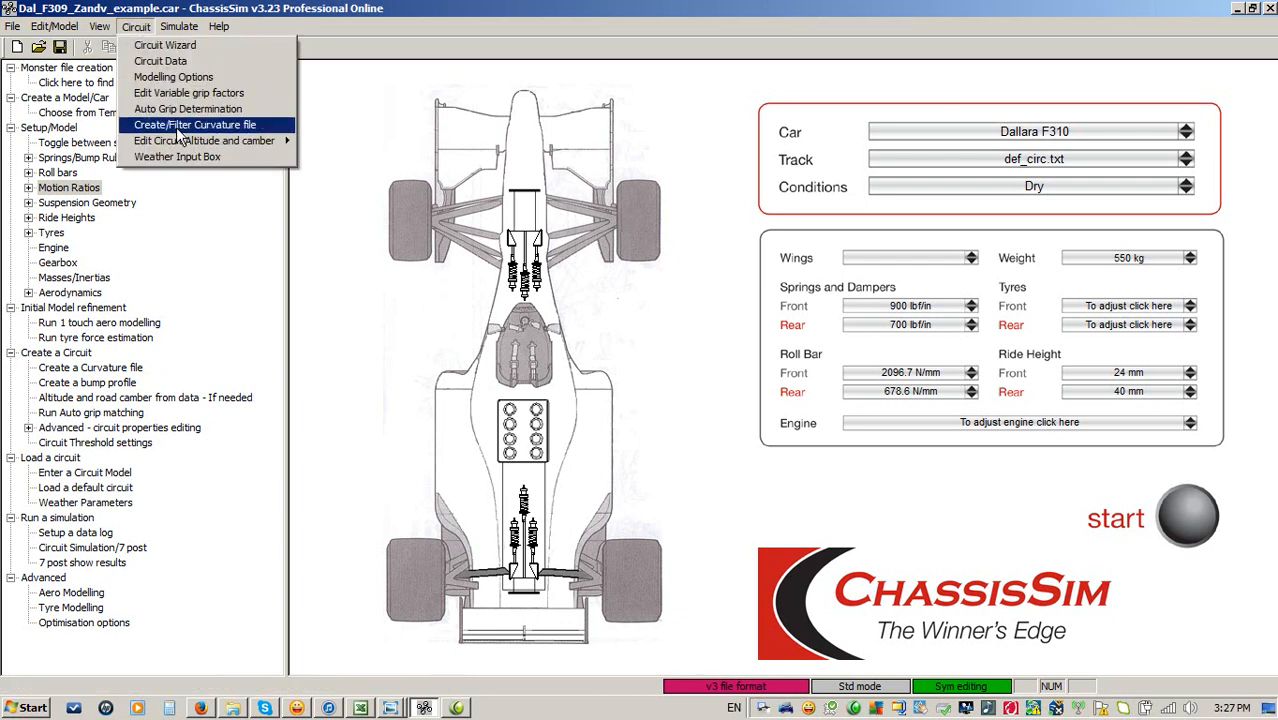
{"action": "left_click", "coordinate": [176, 127]}
{"action": "left_click", "coordinate": [510, 258]}
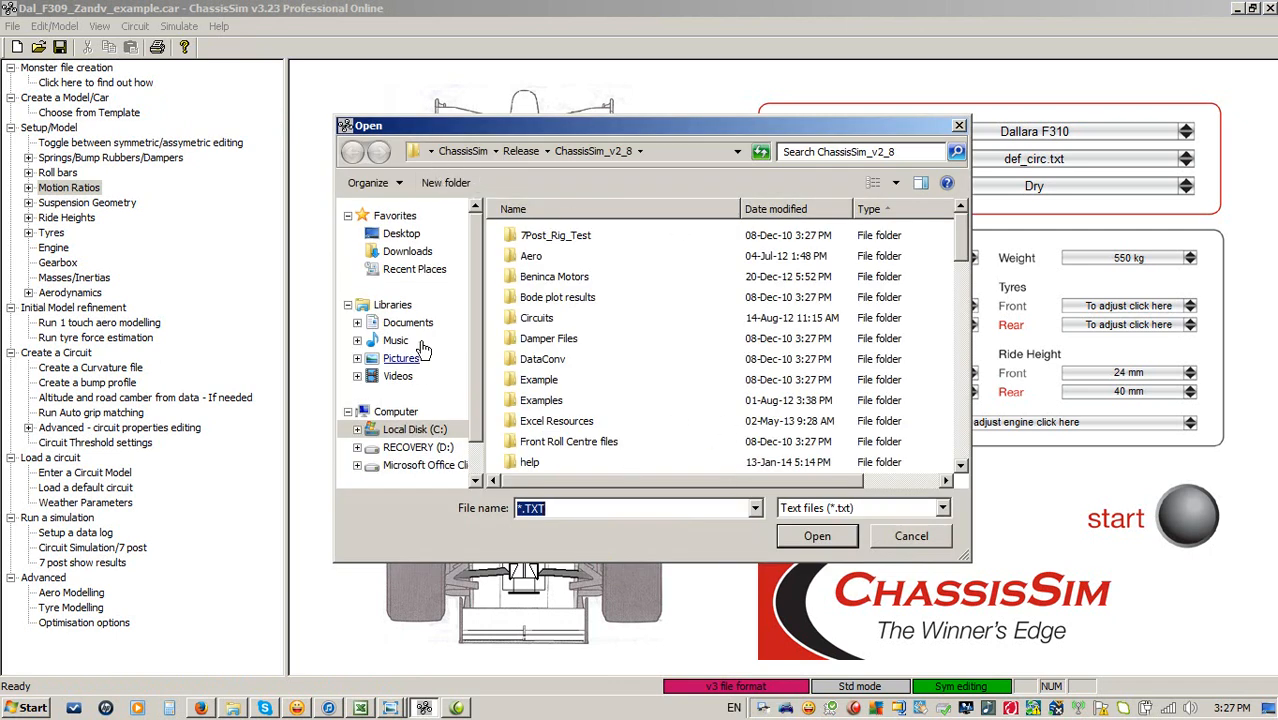
{"action": "left_click", "coordinate": [413, 429]}
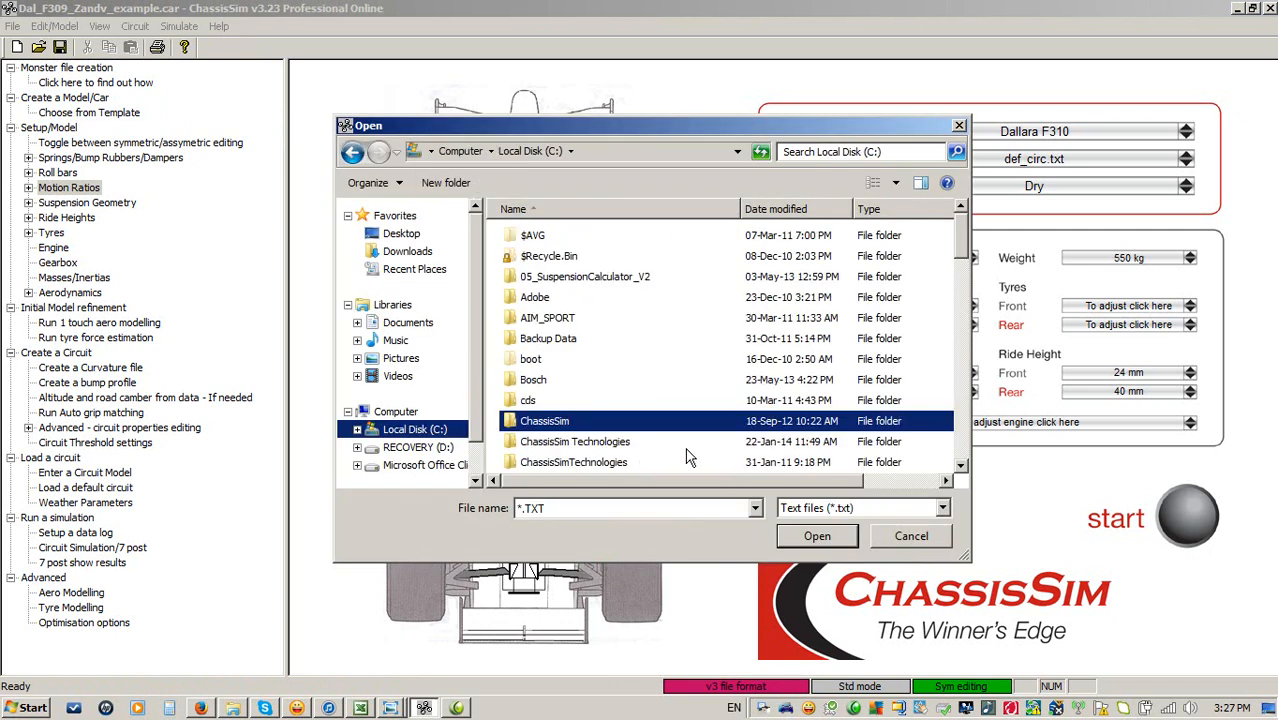
{"action": "double_click", "coordinate": [603, 444]}
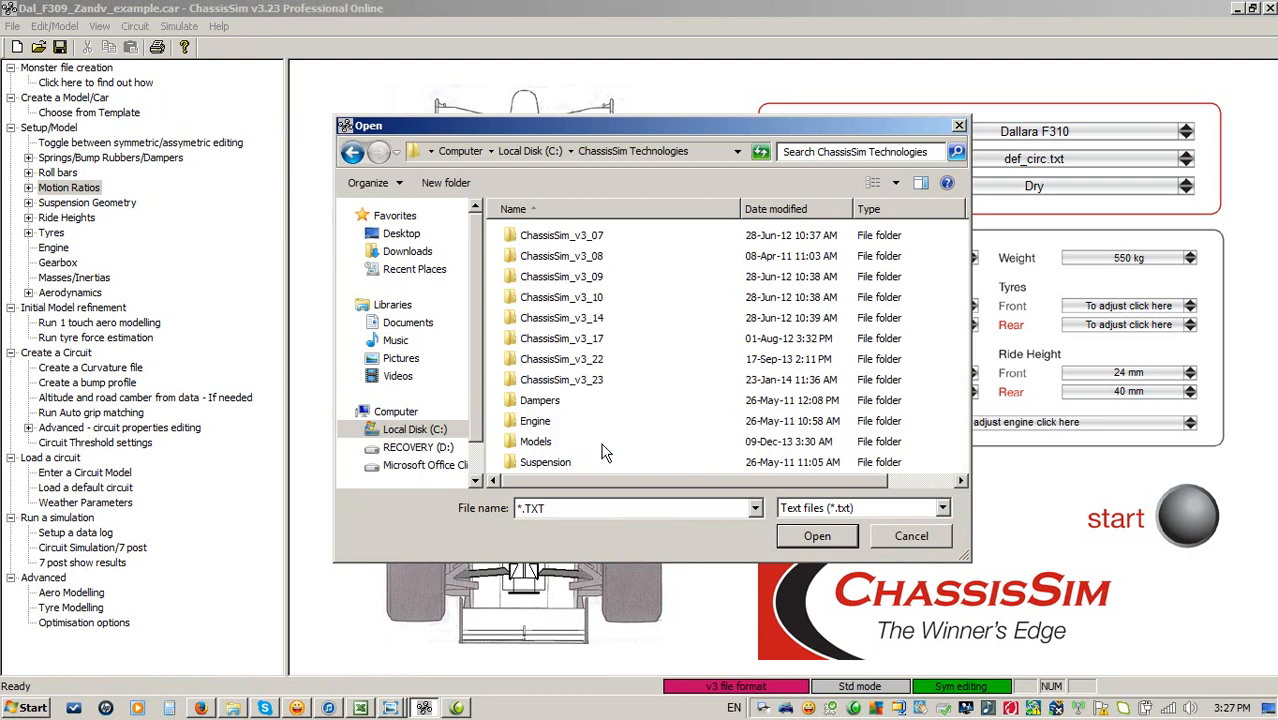
{"action": "double_click", "coordinate": [535, 444]}
{"action": "double_click", "coordinate": [528, 277]}
{"action": "double_click", "coordinate": [533, 236]}
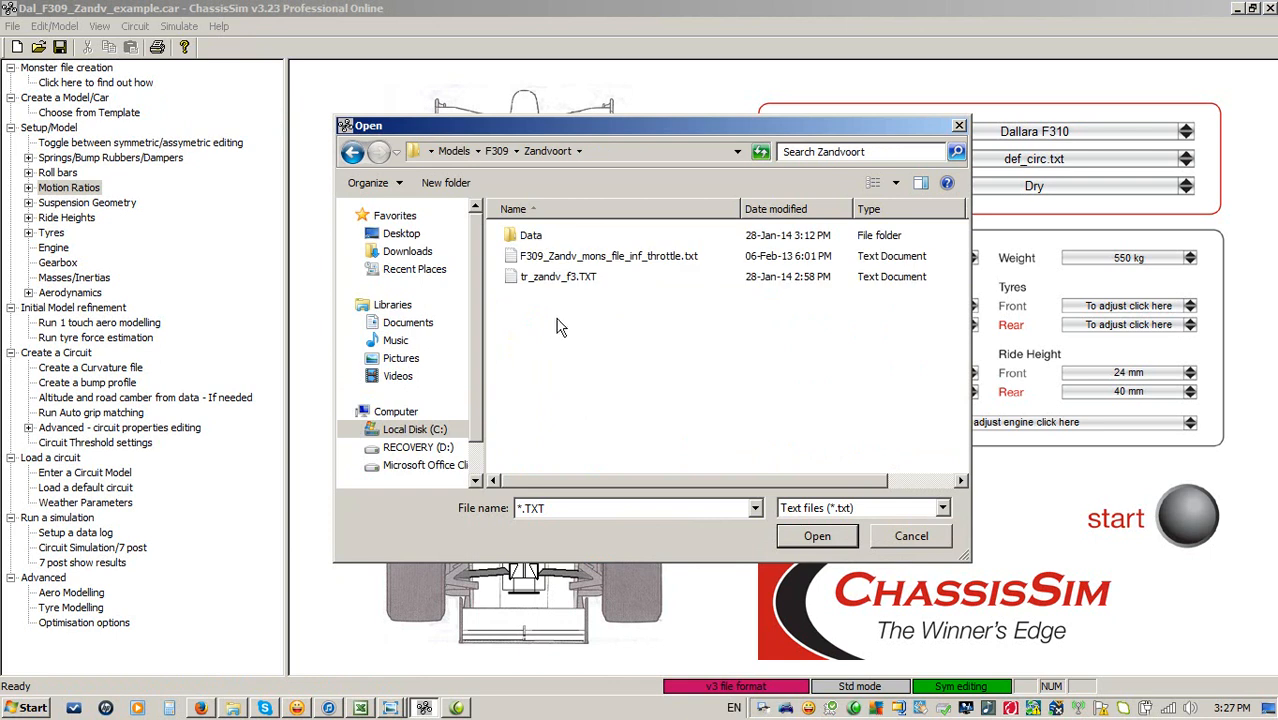
{"action": "double_click", "coordinate": [585, 256]}
Mark it as a monster import file, set the raw curvature frequency to 50 Hz, choose tr_zandv_f3.TXT as output, and confirm.
{"action": "left_click", "coordinate": [503, 283]}
{"action": "left_click_drag", "start_coordinate": [658, 316], "coordinate": [606, 328]}
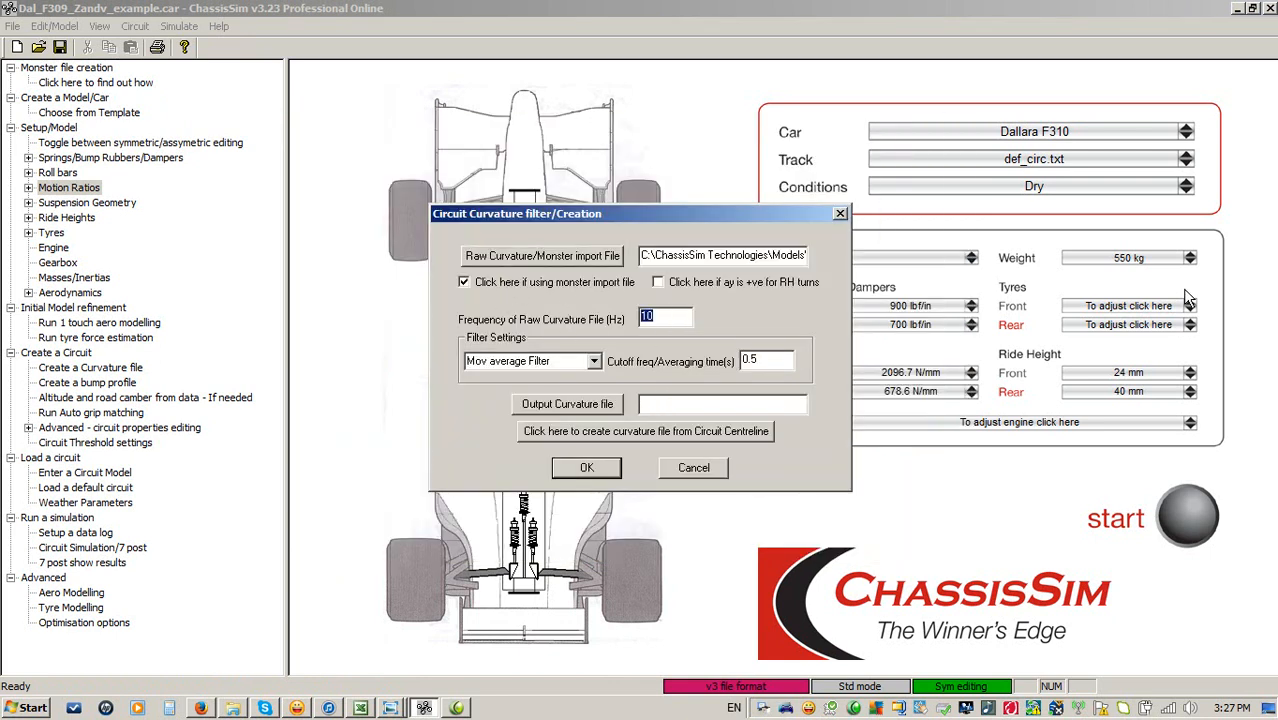
{"action": "type", "text": "50"}
{"action": "left_click", "coordinate": [572, 406]}
{"action": "double_click", "coordinate": [543, 280]}
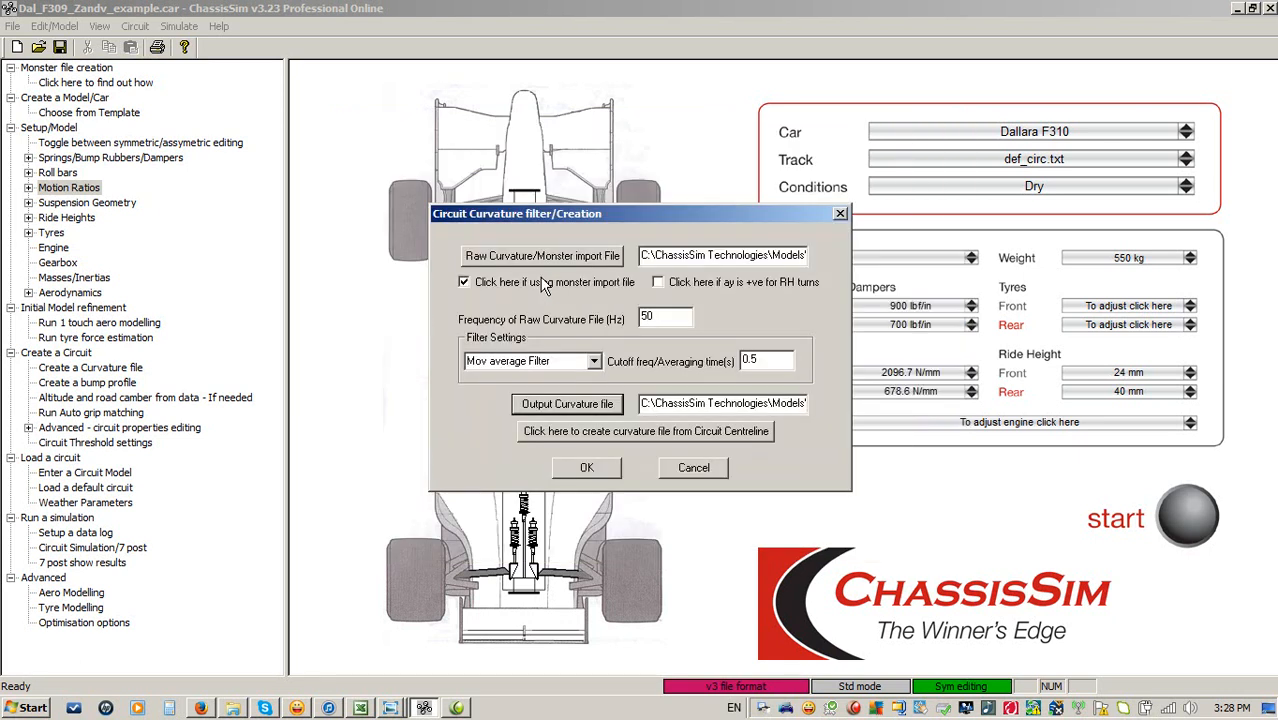
{"action": "left_click", "coordinate": [578, 474]}
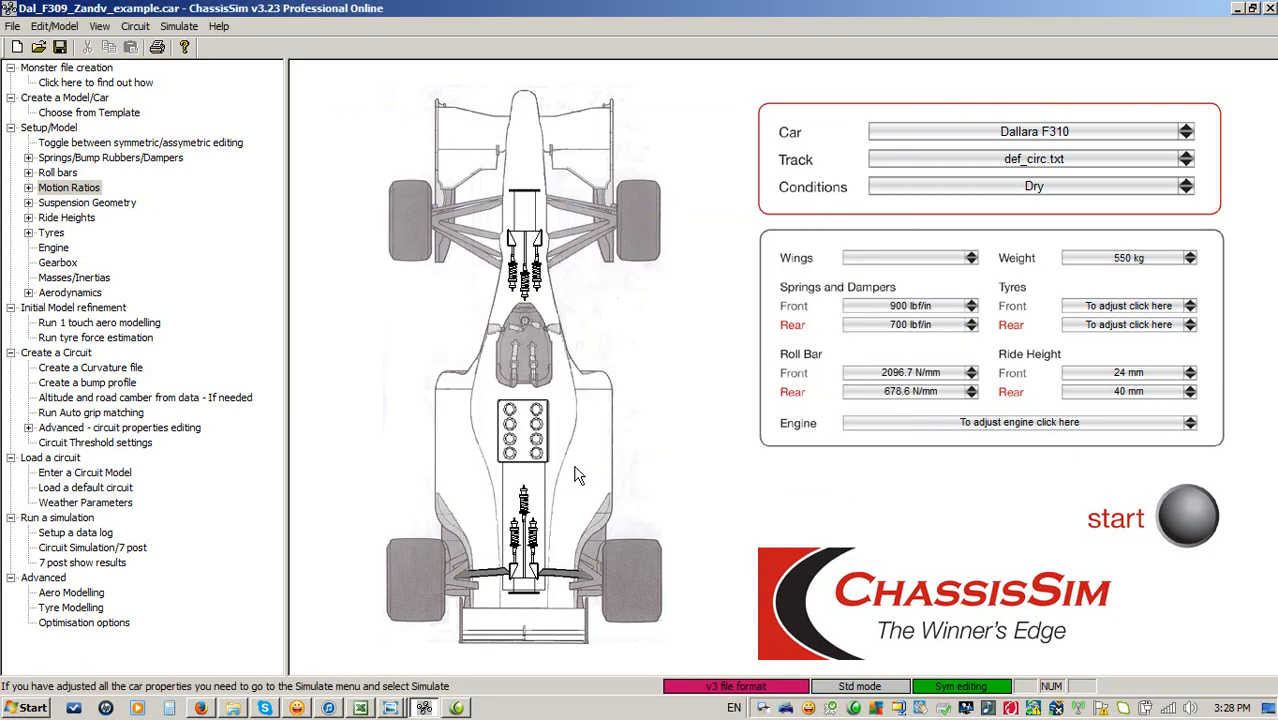
{"action": "left_click", "coordinate": [135, 26]}
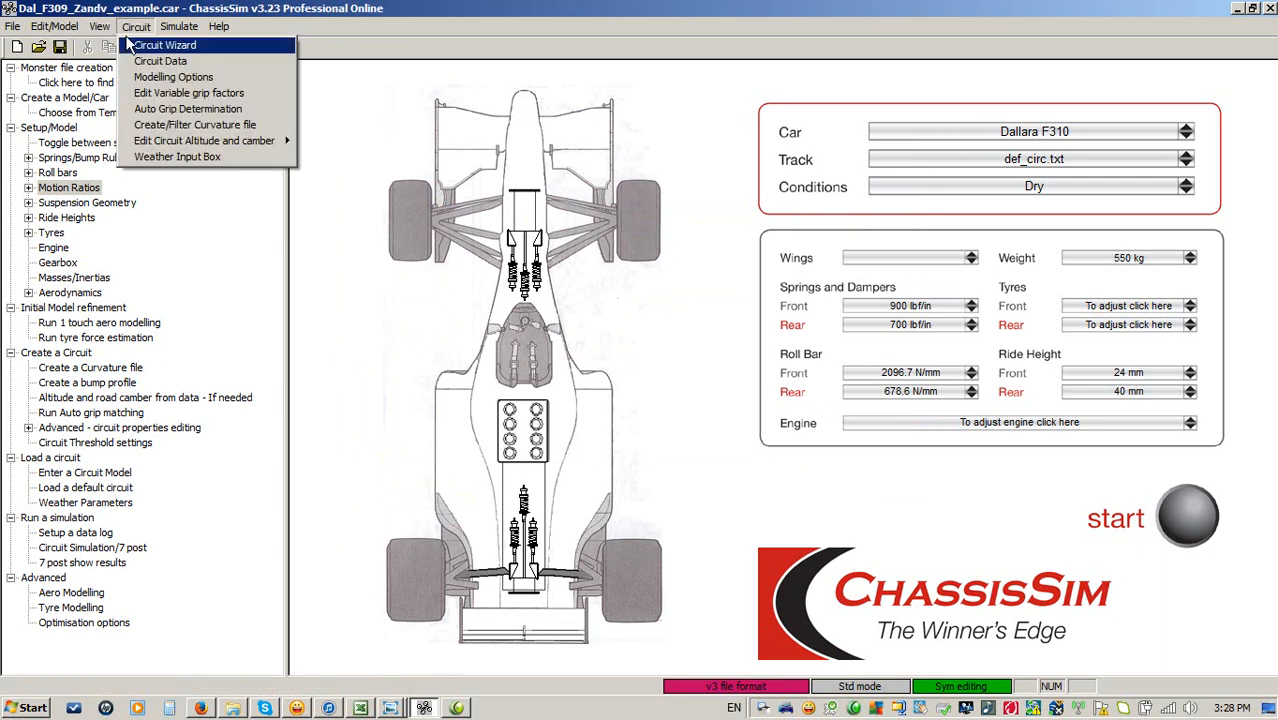
{"action": "left_click", "coordinate": [164, 128]}
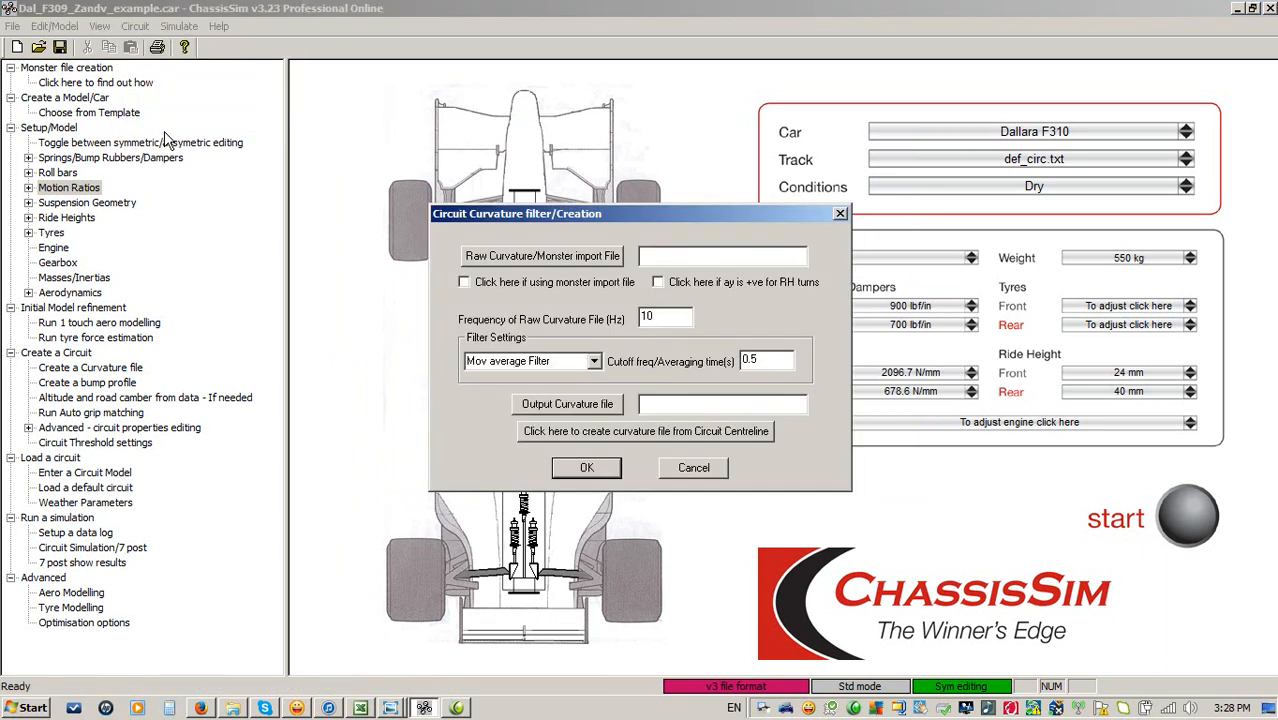
{"action": "left_click", "coordinate": [724, 284]}
{"action": "left_click", "coordinate": [696, 467]}
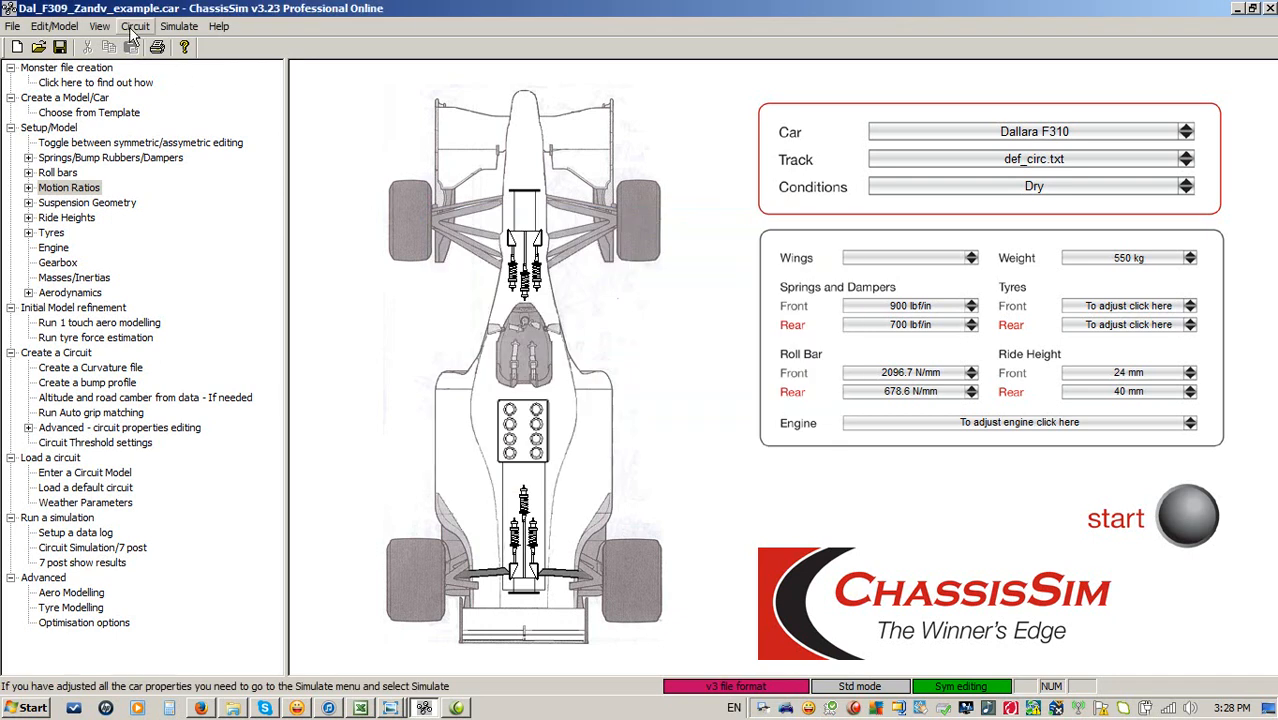
Open Bump Profile Modelling and add F309_Zandv_mons_file_inf_throttle.txt as the monster import file.
{"action": "left_click", "coordinate": [181, 27]}
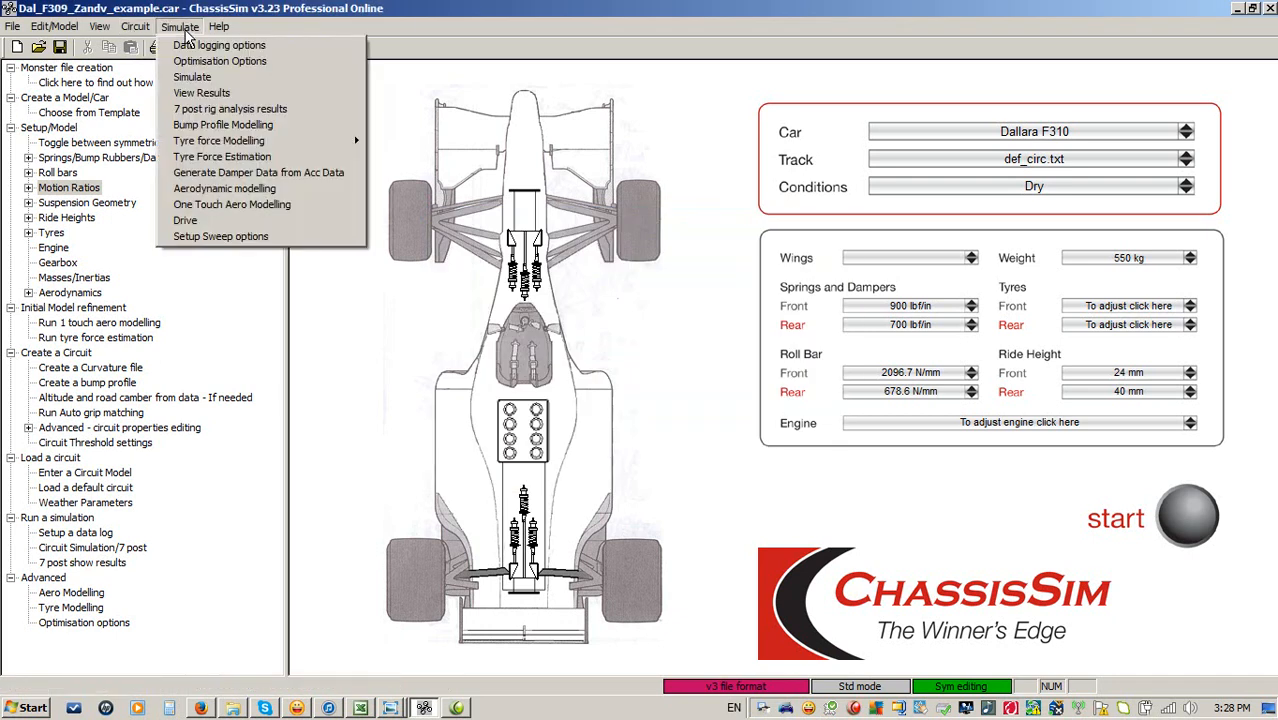
{"action": "left_click", "coordinate": [234, 128]}
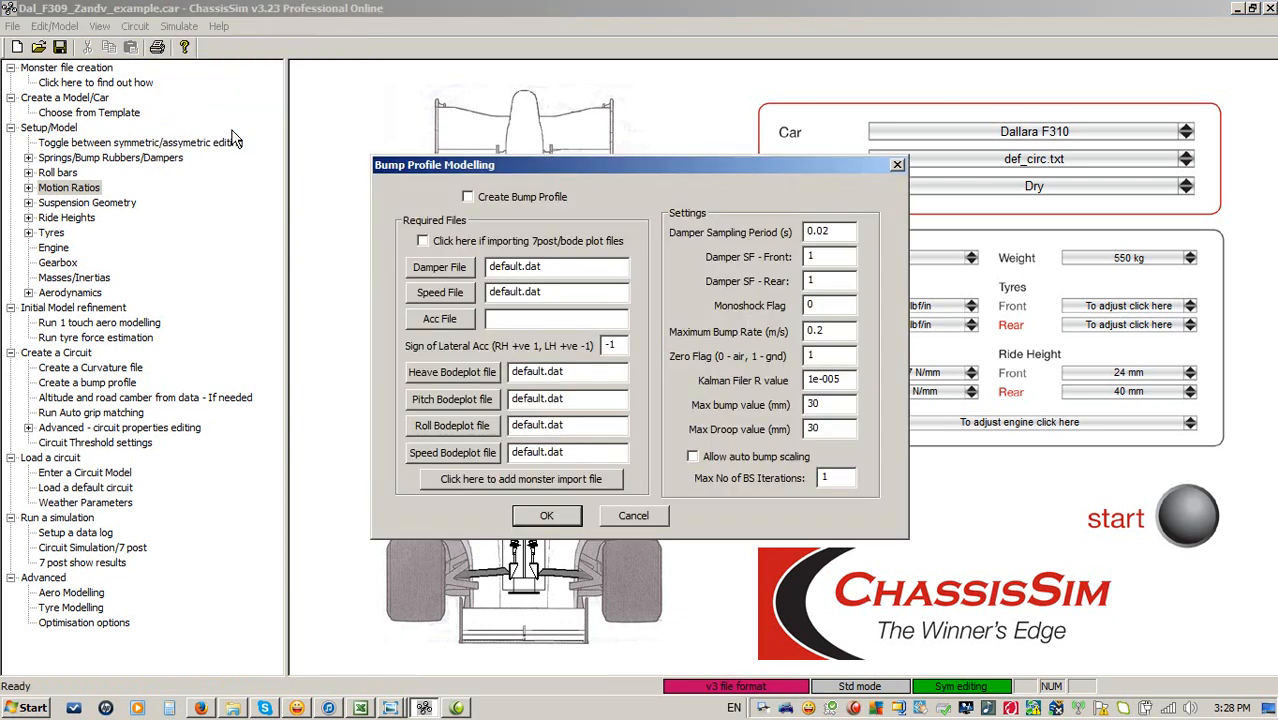
{"action": "left_click", "coordinate": [516, 485]}
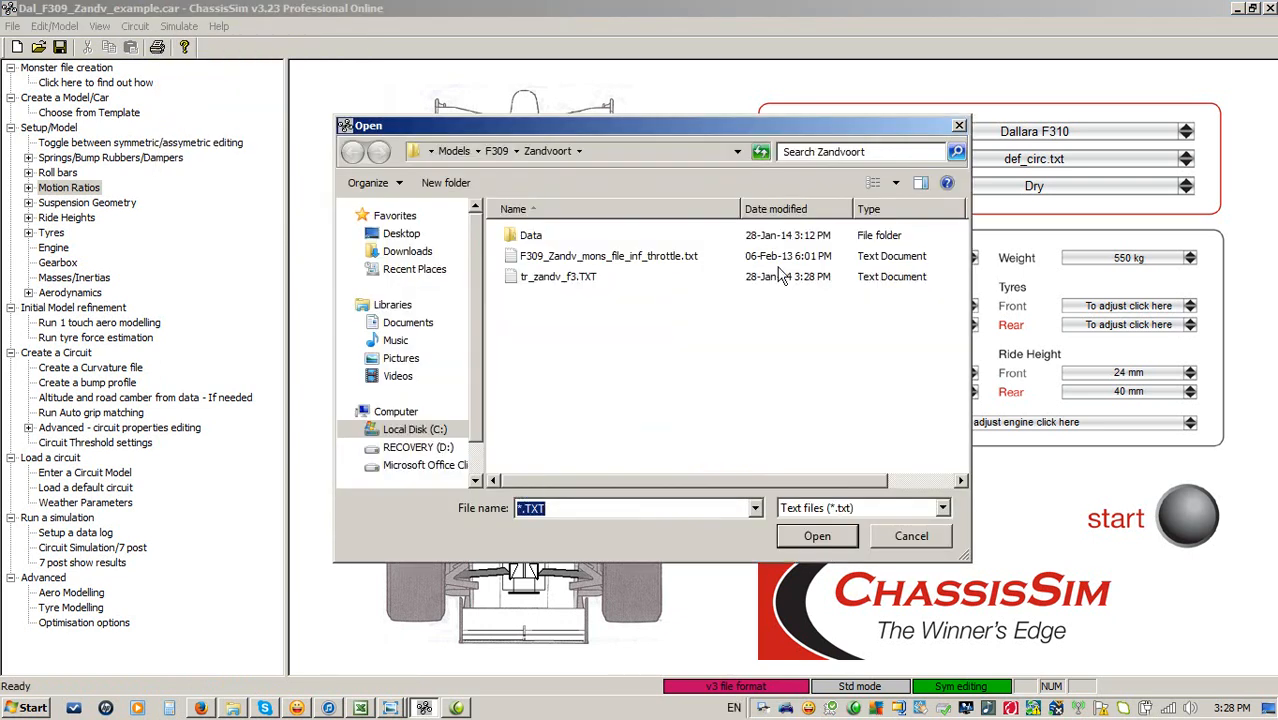
{"action": "double_click", "coordinate": [564, 255]}
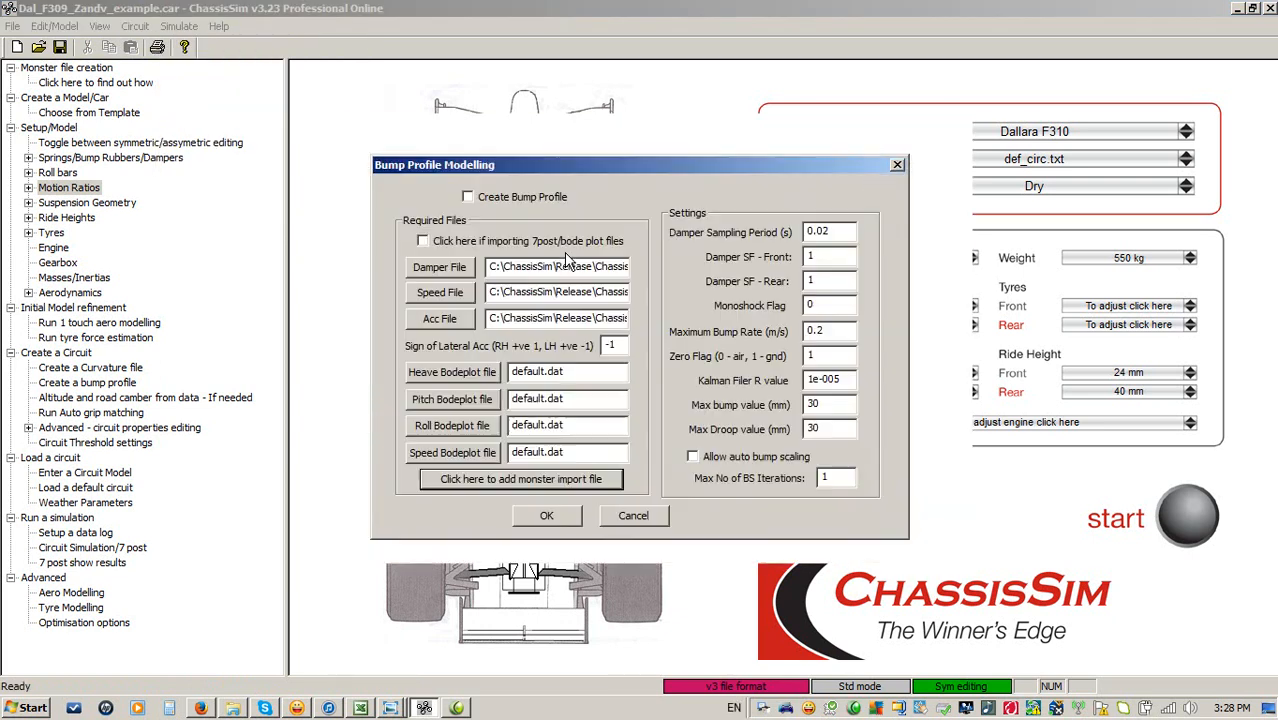
Enable Create Bump Profile and auto bump scaling, set the maximum bump-scaling iterations to 3, and confirm.
{"action": "left_click", "coordinate": [491, 198]}
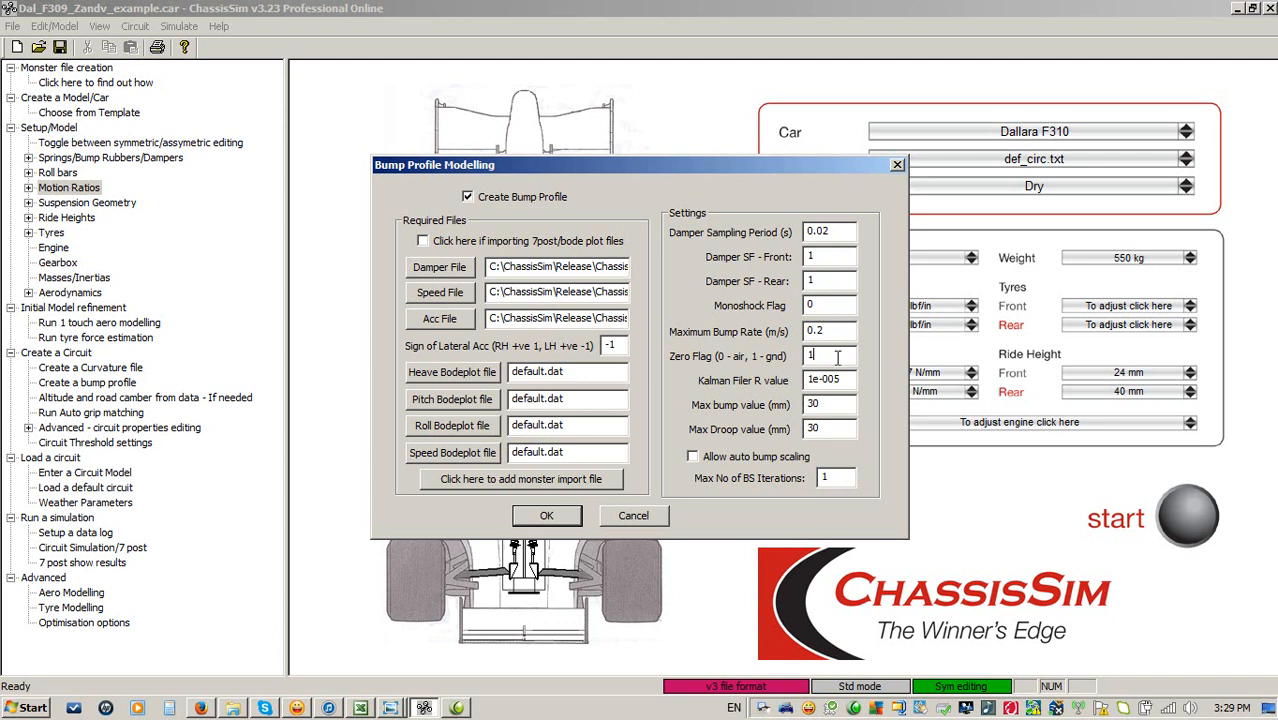
{"action": "double_click", "coordinate": [812, 403]}
{"action": "key", "text": "Tab"}
{"action": "left_click", "coordinate": [722, 455]}
{"action": "key", "text": "Tab"}
{"action": "type", "text": "3"}
{"action": "left_click", "coordinate": [547, 516]}
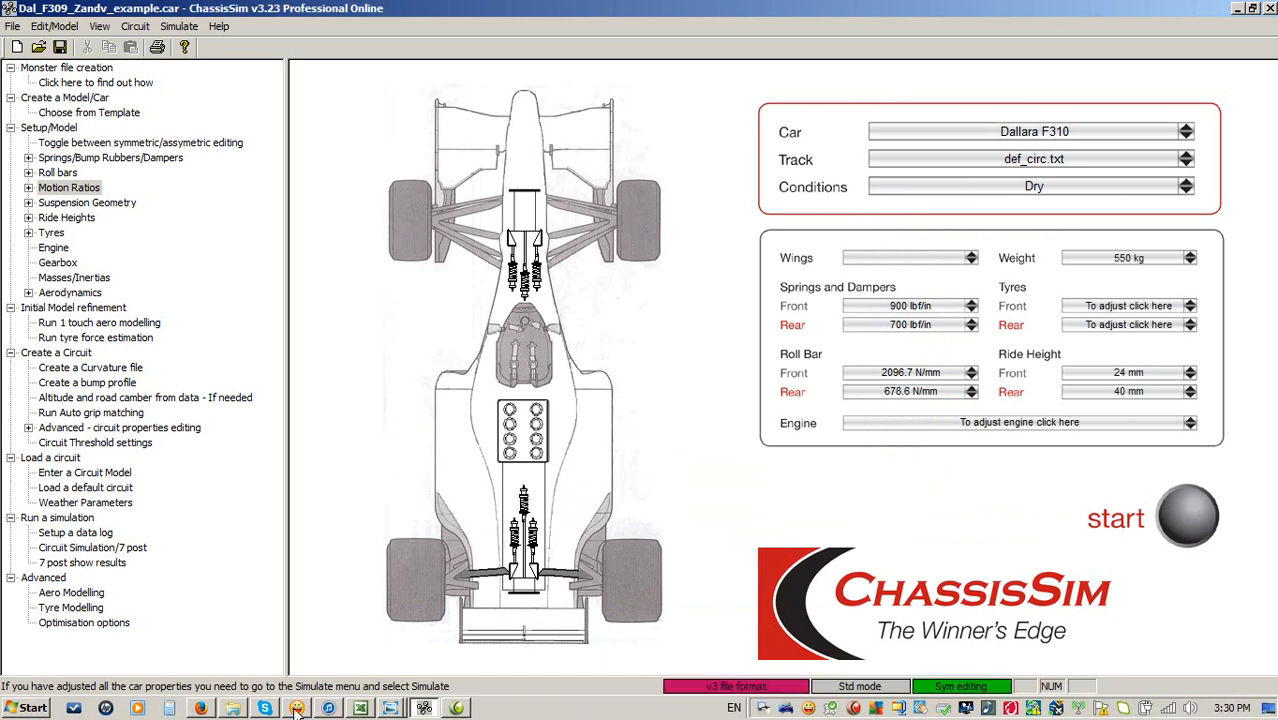
Inspect the generated bump_profile.dat data in the Zandvoort folder and close the file browser.
{"action": "left_click", "coordinate": [233, 708]}
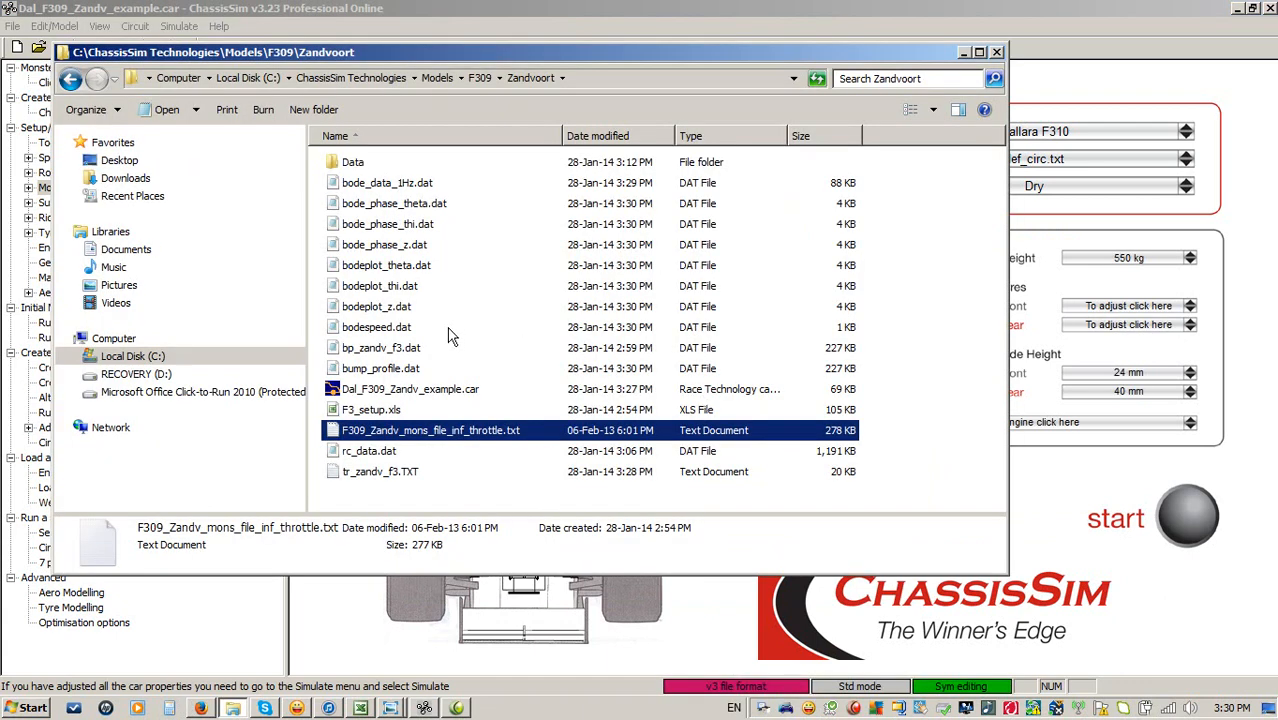
{"action": "left_click", "coordinate": [381, 372]}
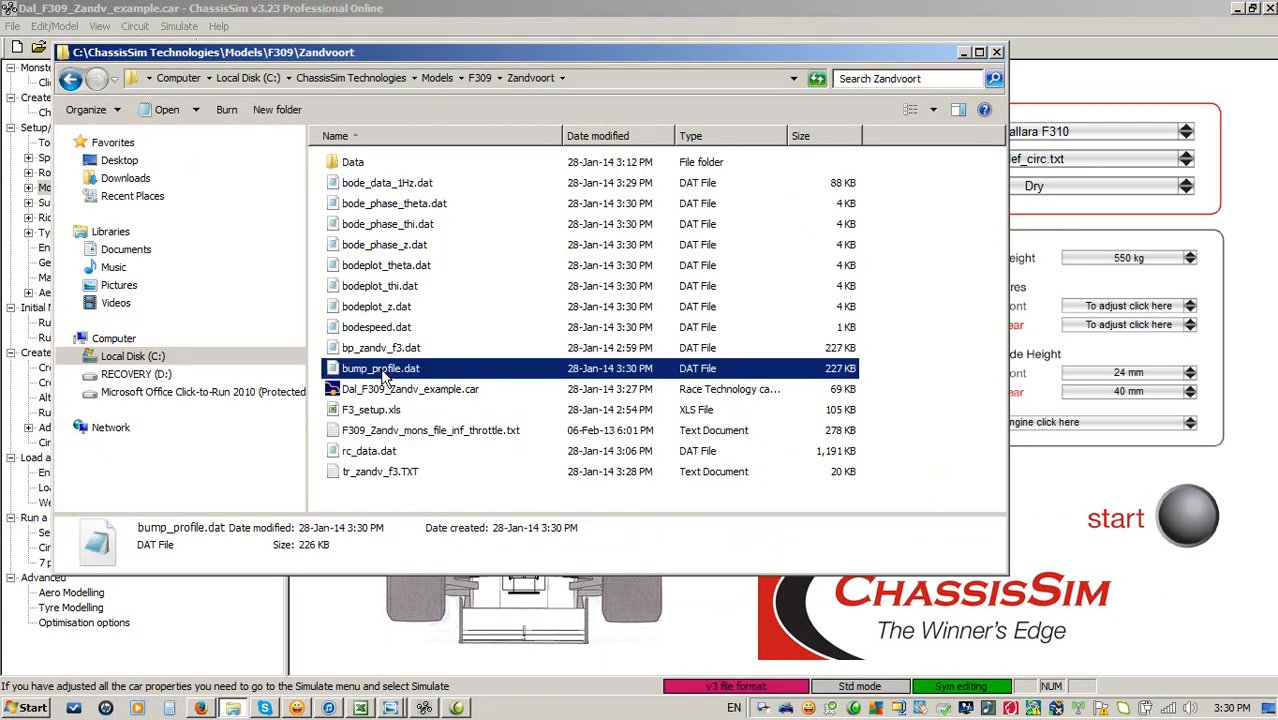
{"action": "double_click", "coordinate": [381, 370]}
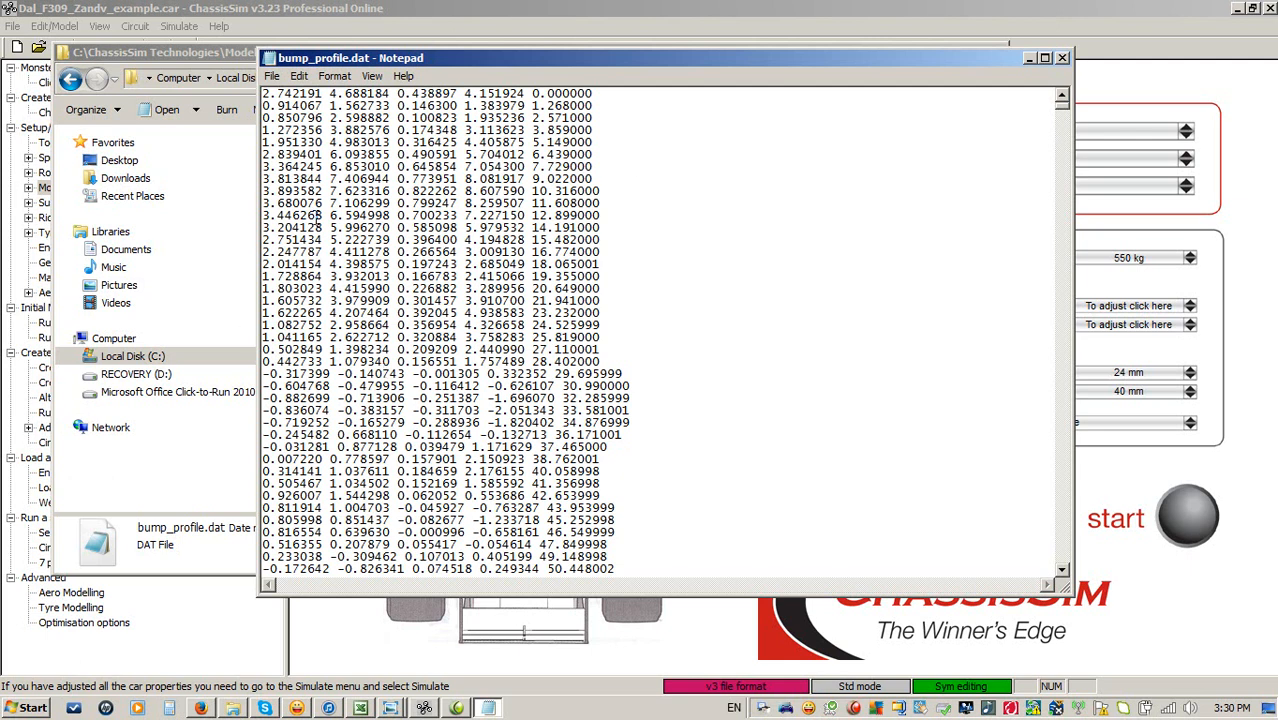
{"action": "scroll", "coordinate": [686, 277], "scroll_direction": "down", "scroll_amount": 18}
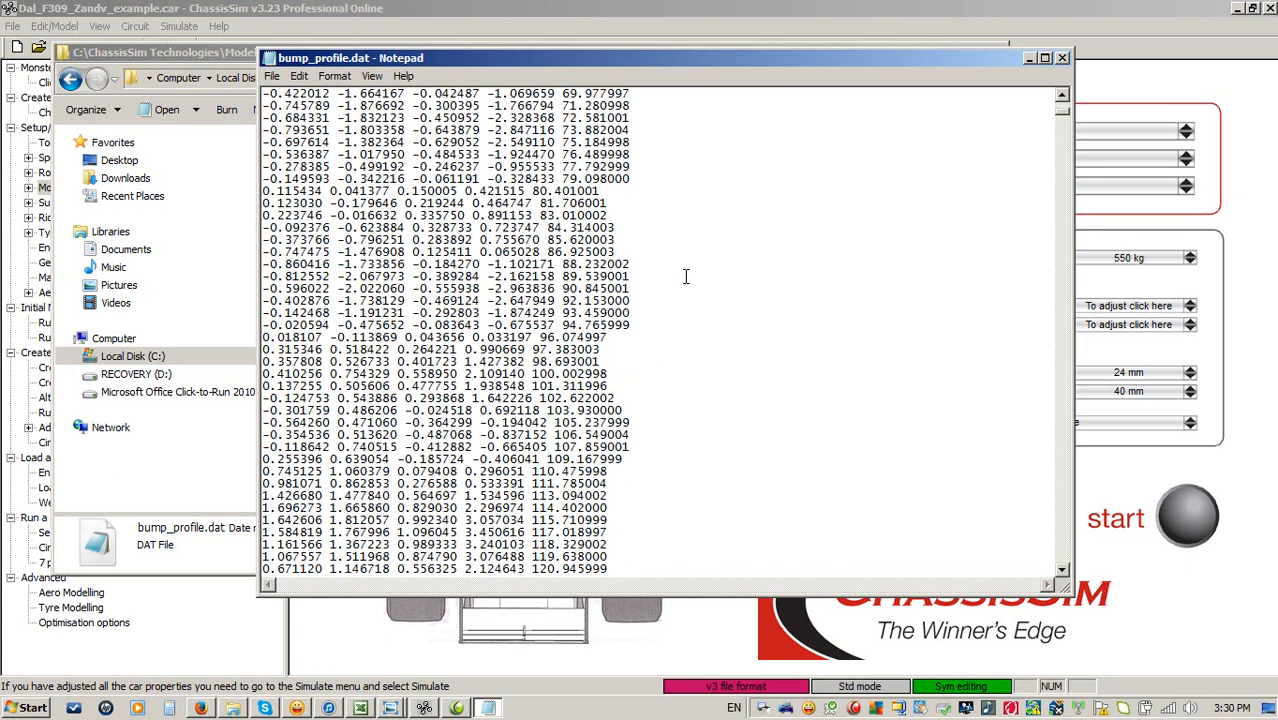
{"action": "scroll", "coordinate": [686, 277], "scroll_direction": "up", "scroll_amount": 8}
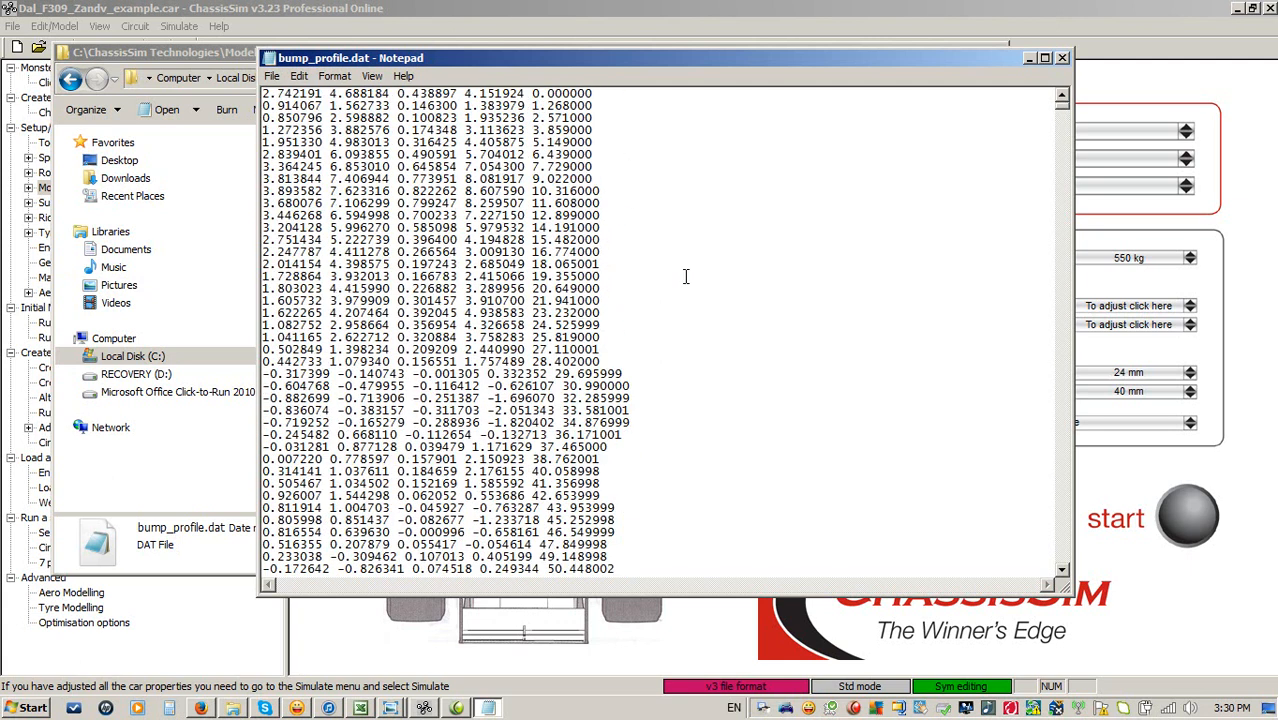
{"action": "left_click", "coordinate": [1063, 58]}
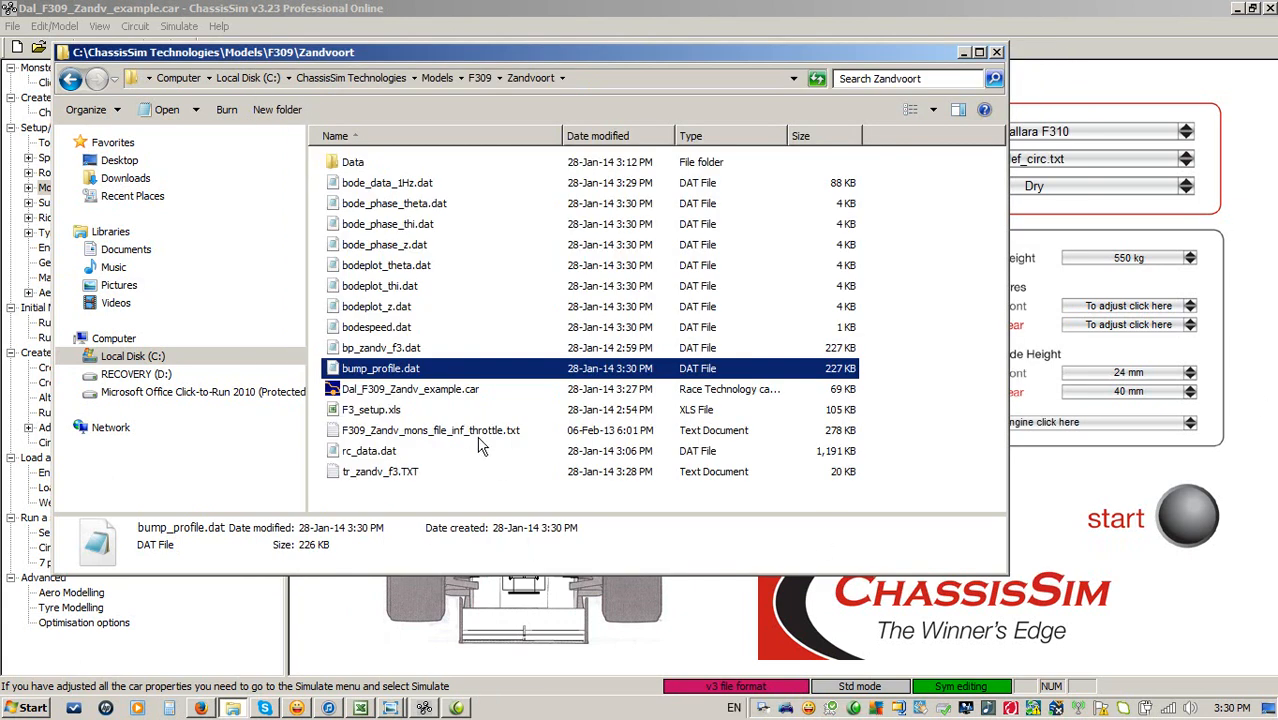
{"action": "left_click", "coordinate": [392, 348]}
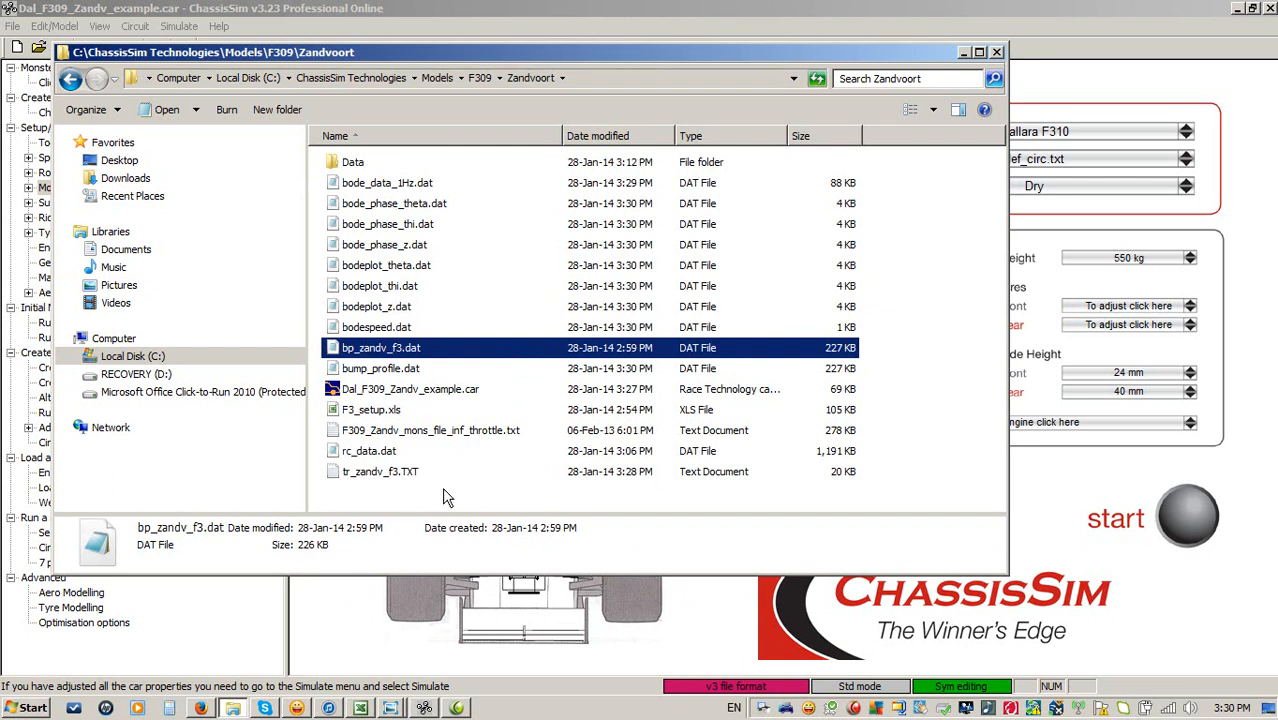
{"action": "left_click", "coordinate": [720, 8]}
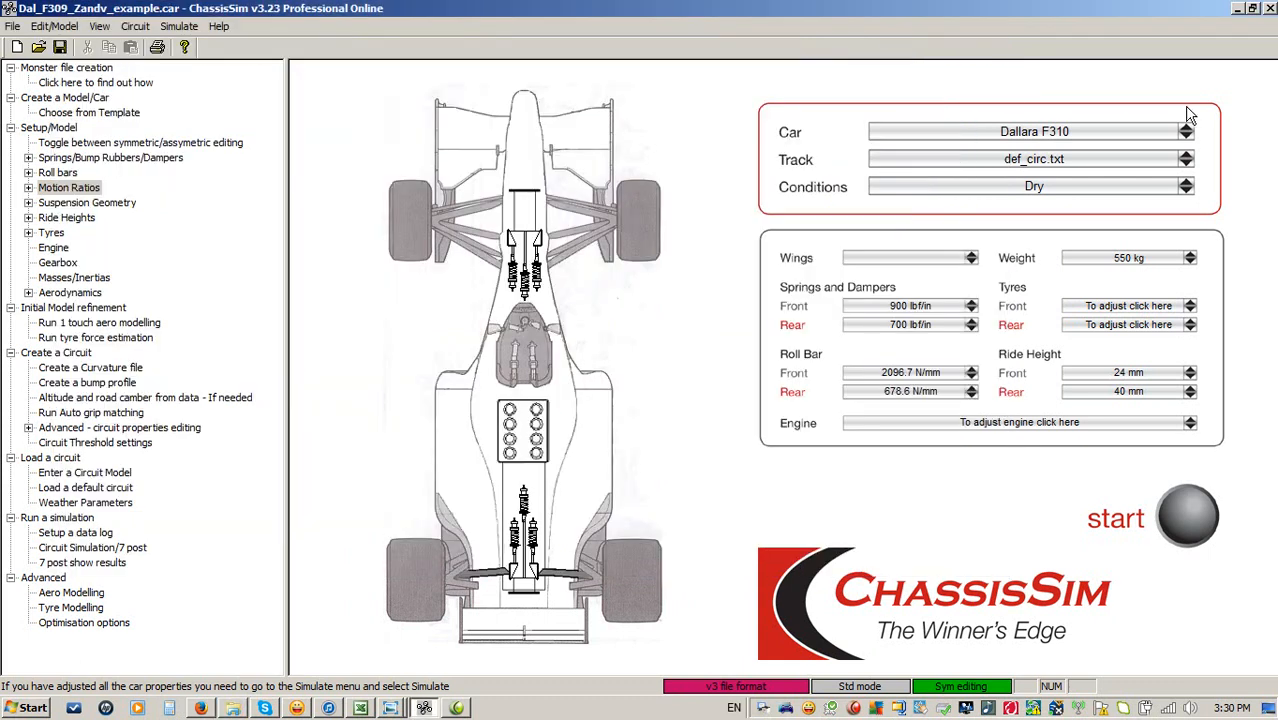
Open Circuit Data and load tr_zandv_f3.TXT as the curvature file.
{"action": "left_click", "coordinate": [137, 27]}
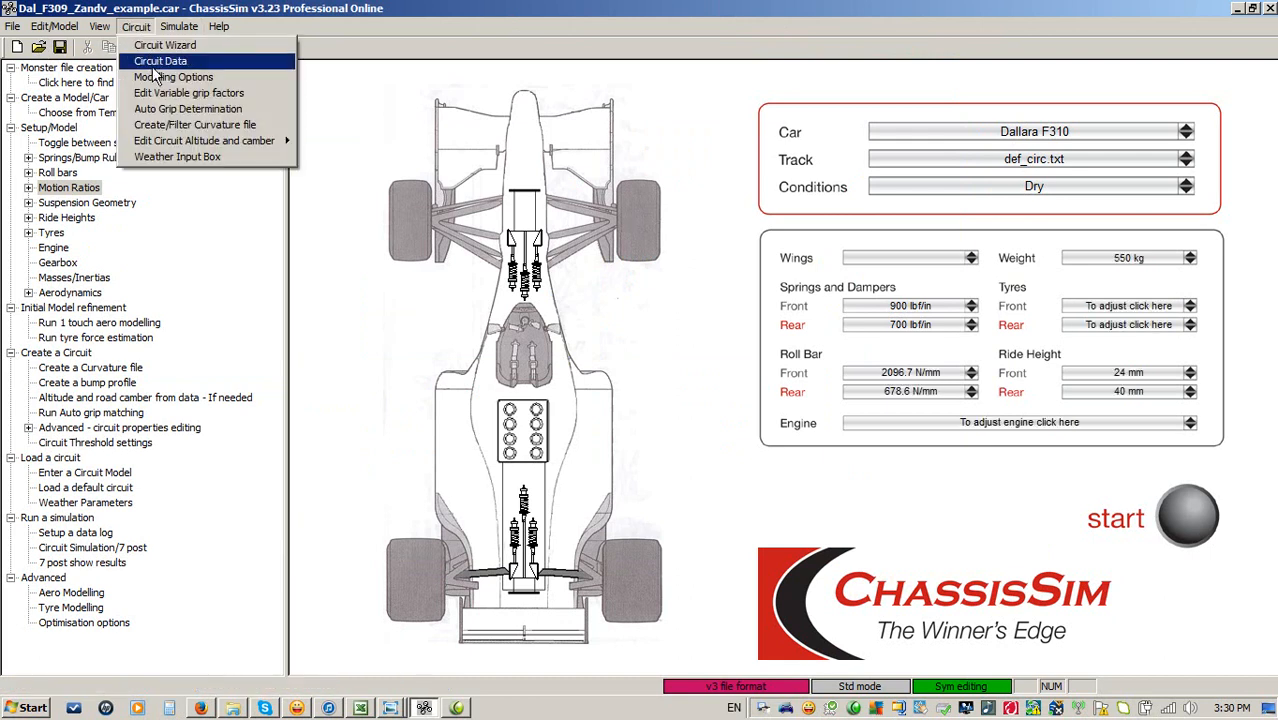
{"action": "left_click", "coordinate": [152, 58]}
{"action": "left_click", "coordinate": [443, 218]}
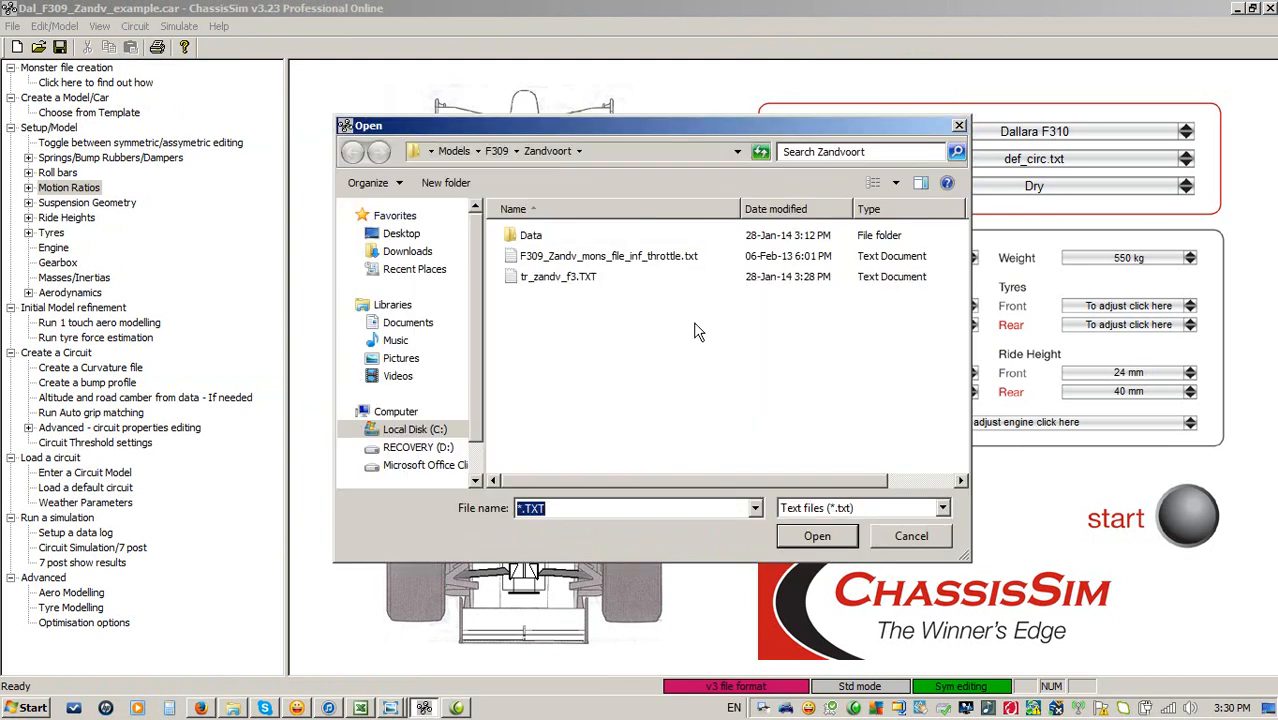
{"action": "double_click", "coordinate": [533, 278]}
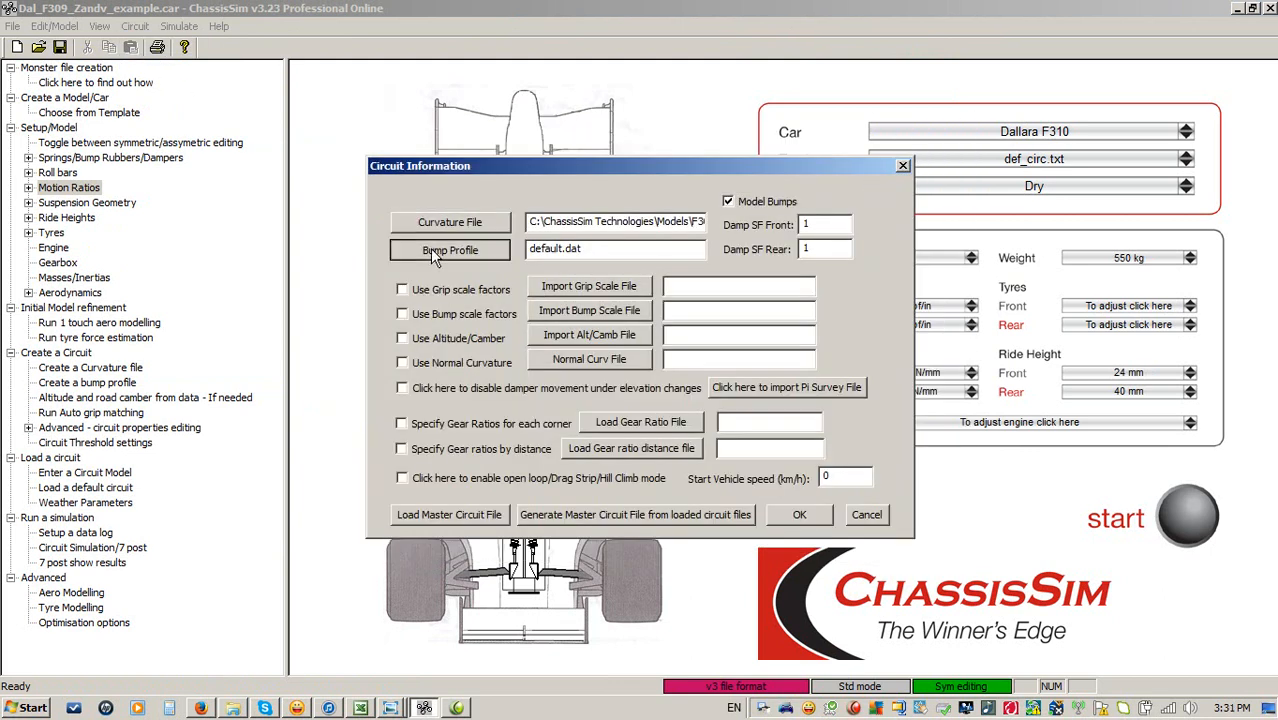
Load bp_zandv_f3.dat as the circuit's bump profile and confirm the circuit information.
{"action": "left_click", "coordinate": [432, 250]}
{"action": "left_click", "coordinate": [870, 510]}
{"action": "left_click", "coordinate": [870, 540]}
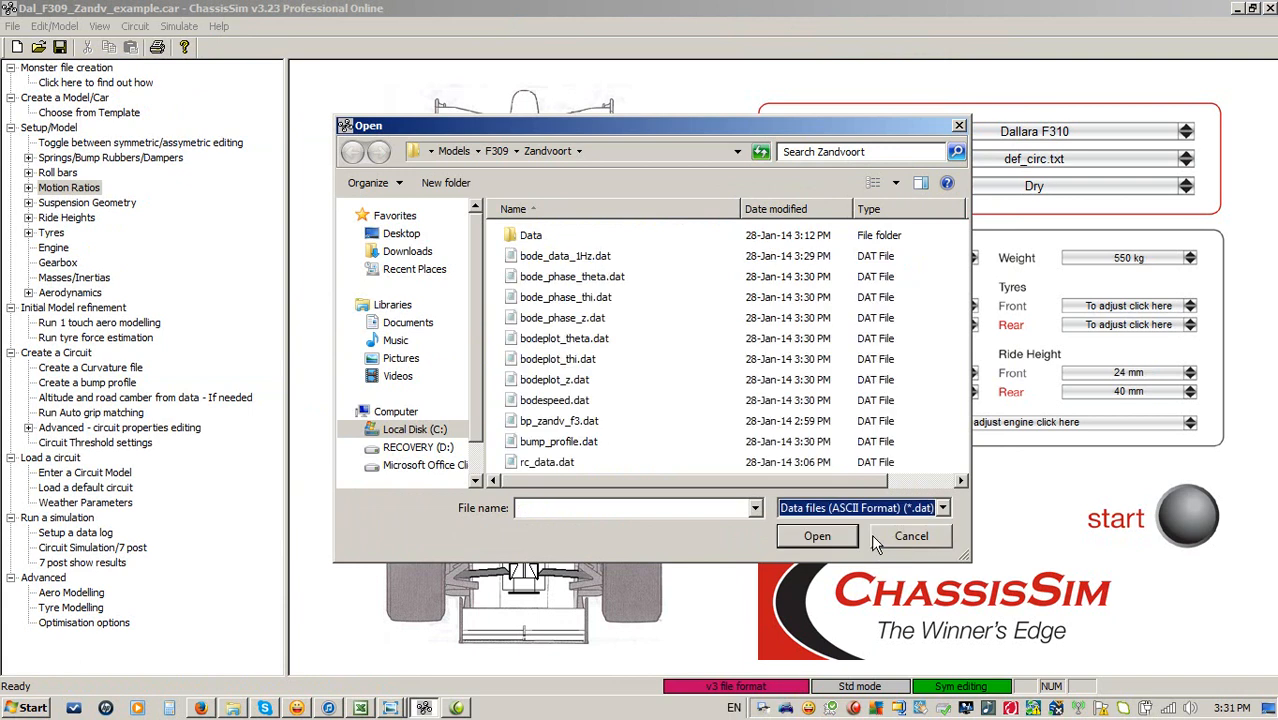
{"action": "double_click", "coordinate": [556, 421]}
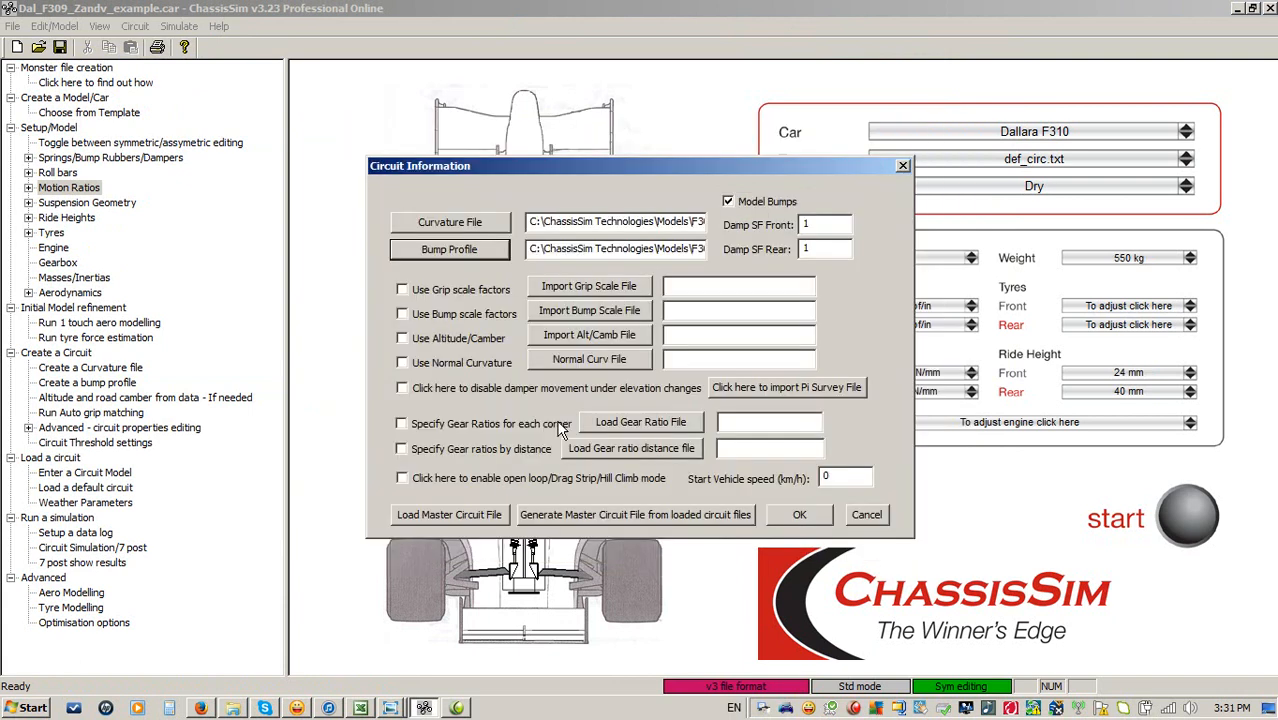
{"action": "left_click", "coordinate": [800, 516]}
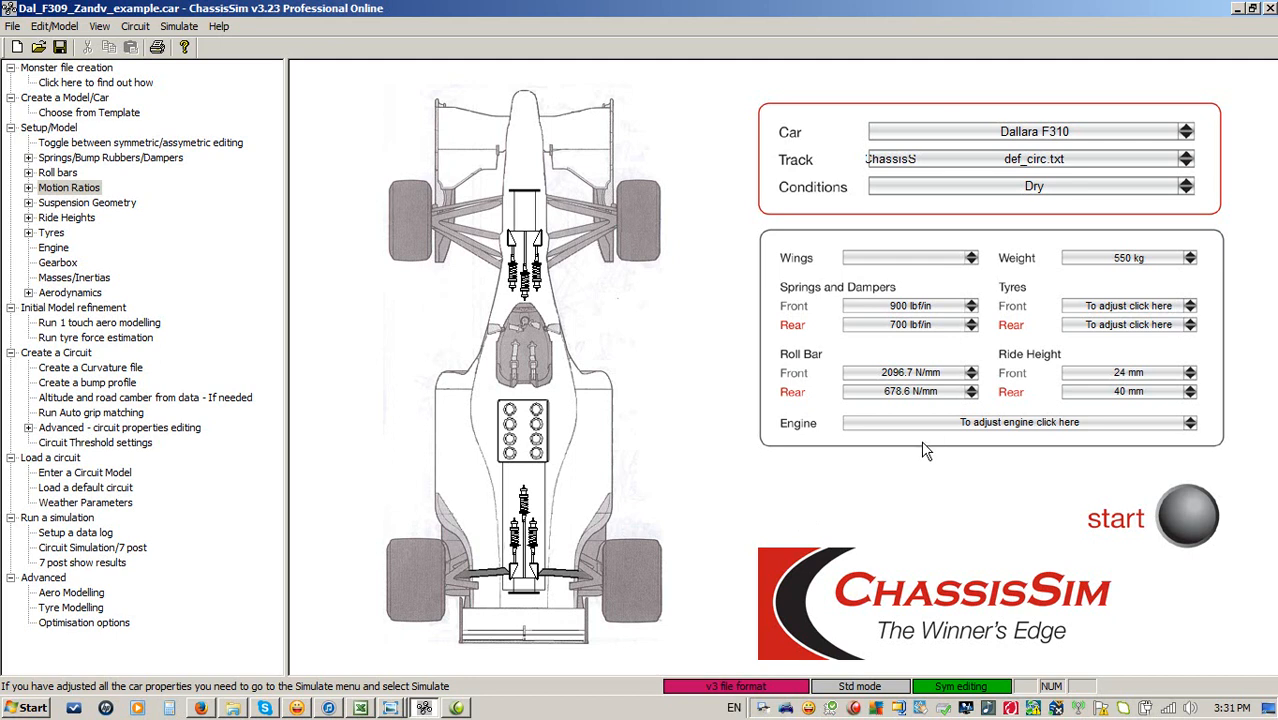
Open the simulation, confirm the advanced modelling options with apex speed by corner length, and start the simulation.
{"action": "left_click", "coordinate": [1187, 520]}
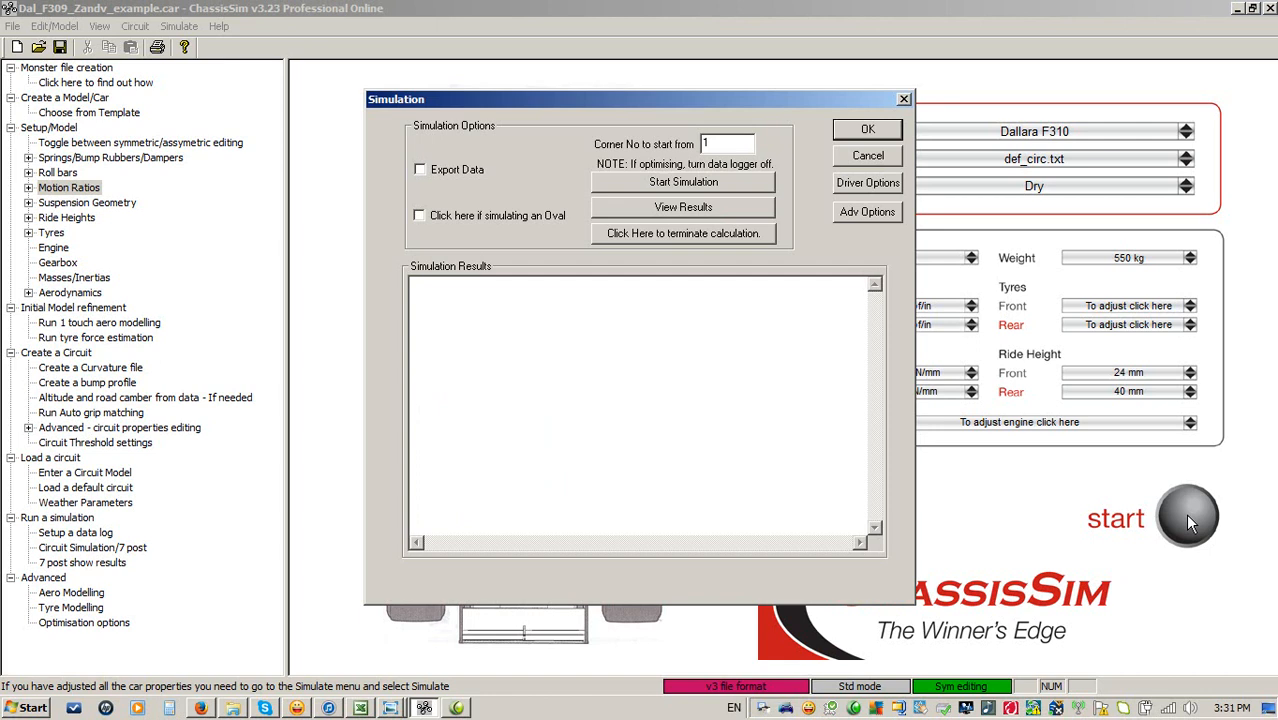
{"action": "left_click", "coordinate": [859, 213]}
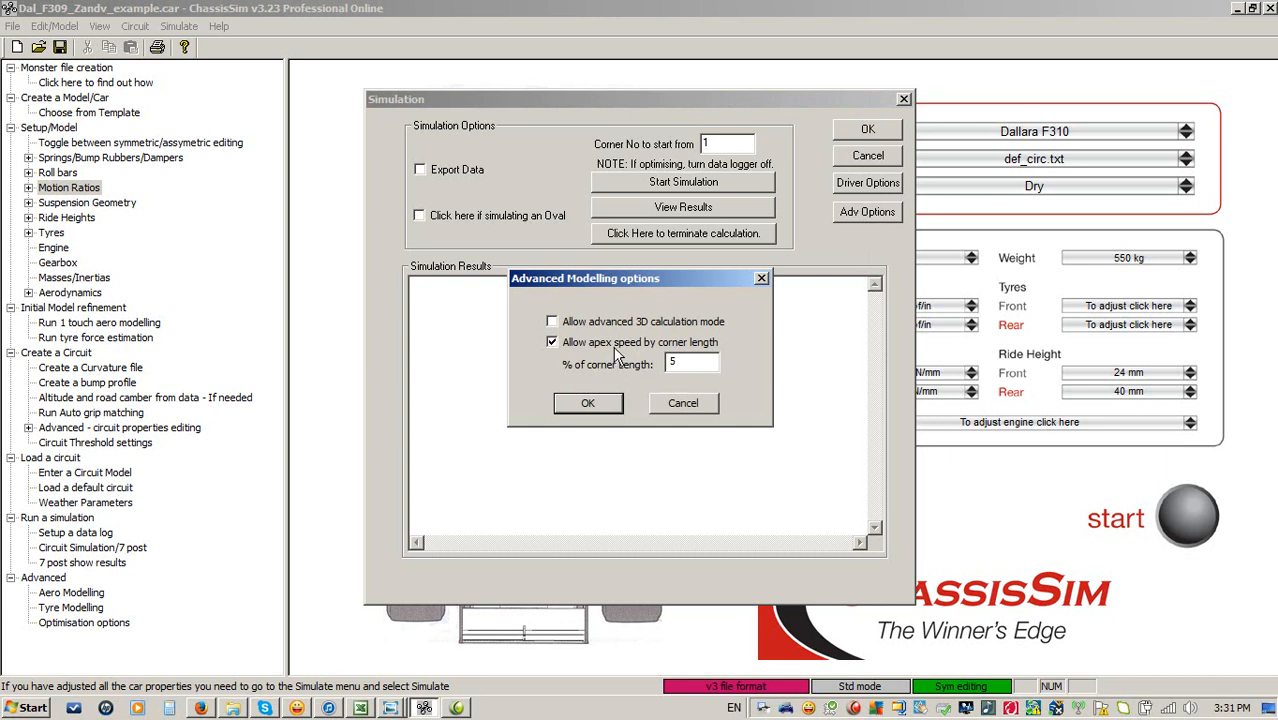
{"action": "left_click", "coordinate": [690, 366]}
{"action": "left_click", "coordinate": [605, 403]}
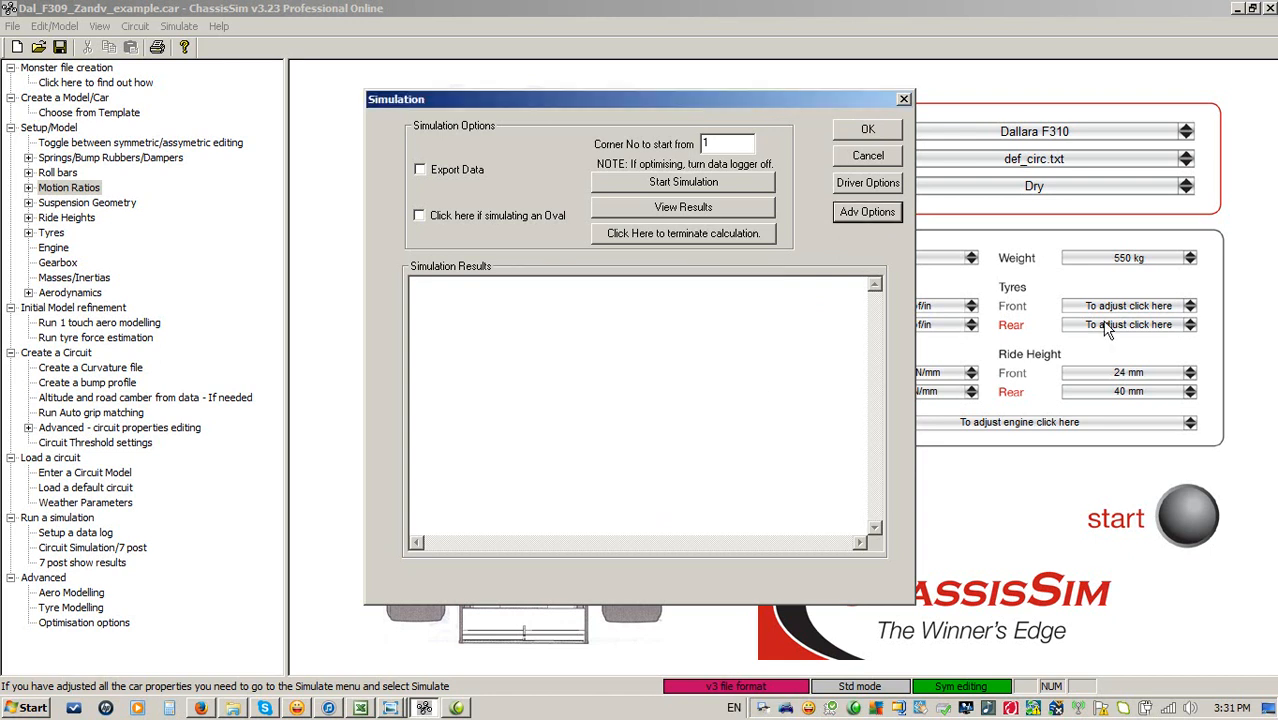
{"action": "left_click", "coordinate": [678, 185]}
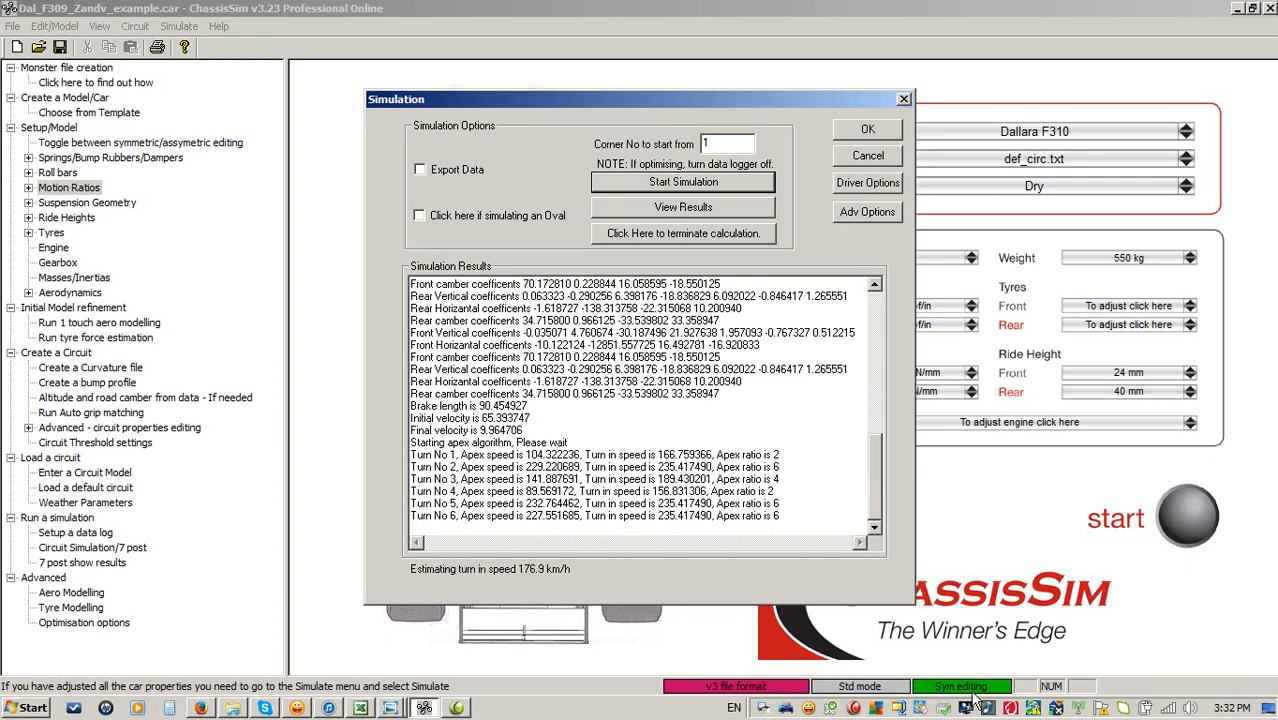
Wait for the simulation run to finish and close the simulation window.
{"action": "left_click", "coordinate": [856, 708]}
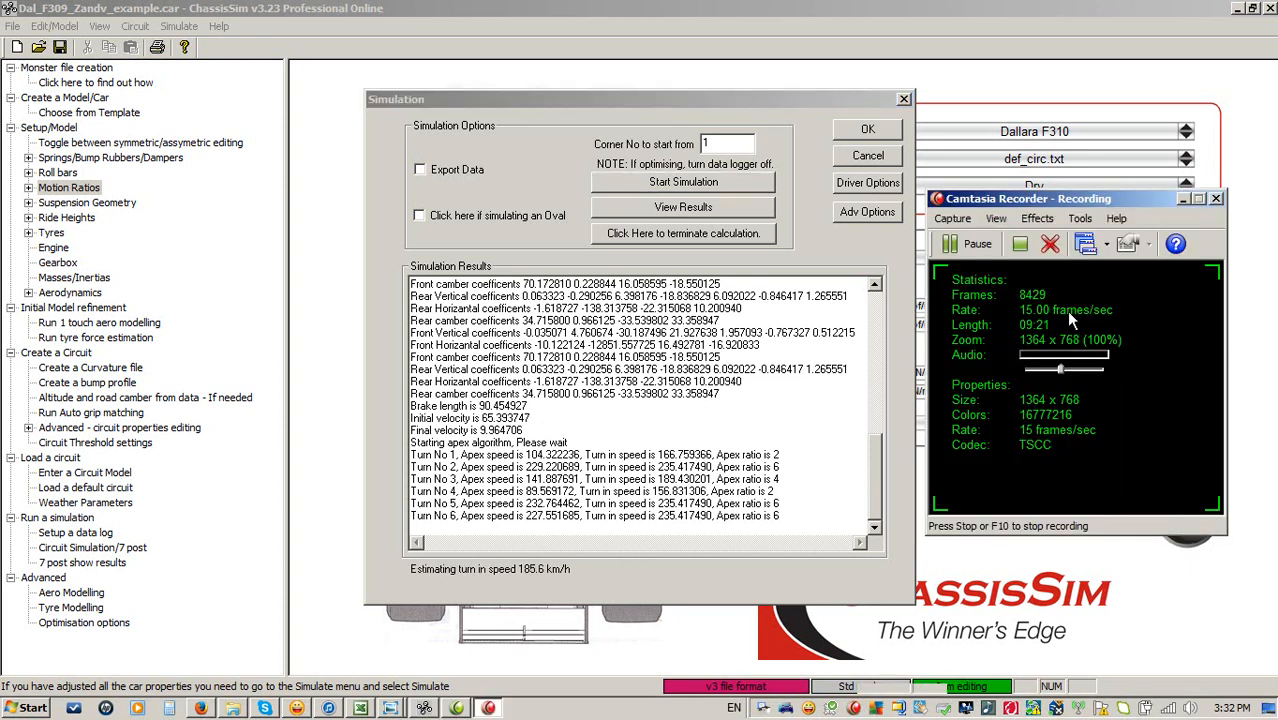
{"action": "left_click", "coordinate": [960, 247]}
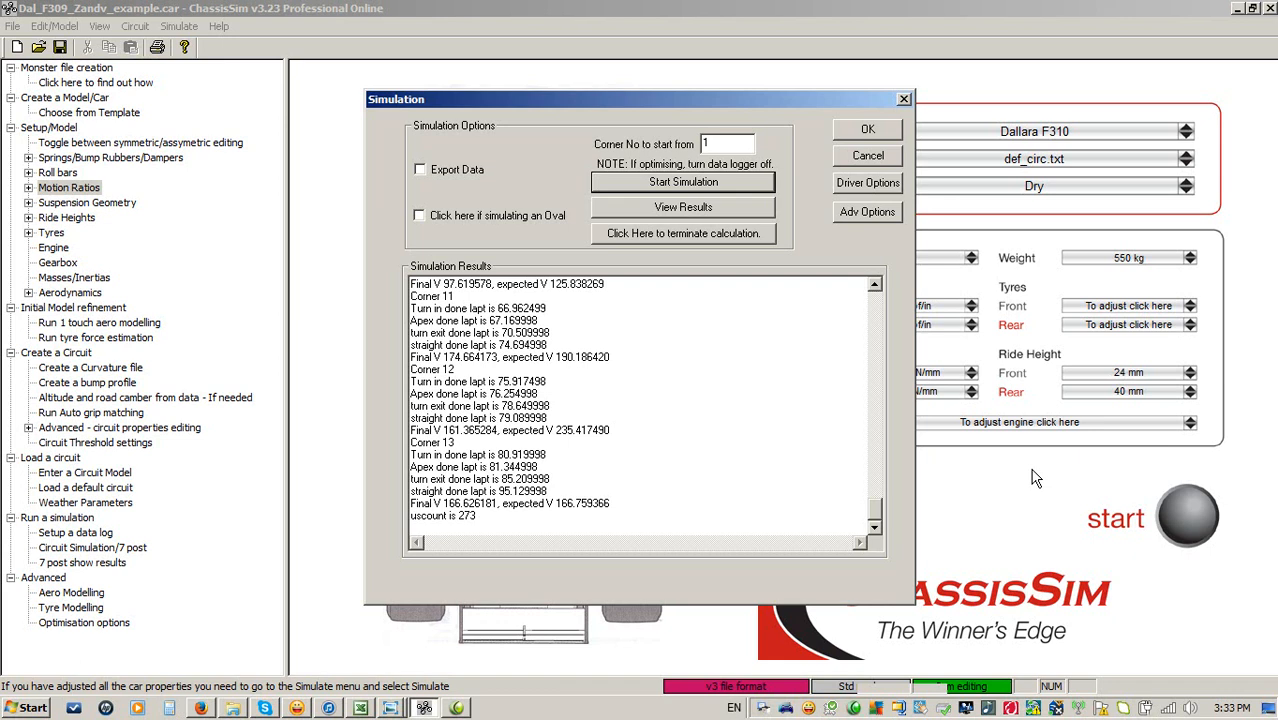
{"action": "left_click", "coordinate": [874, 158]}
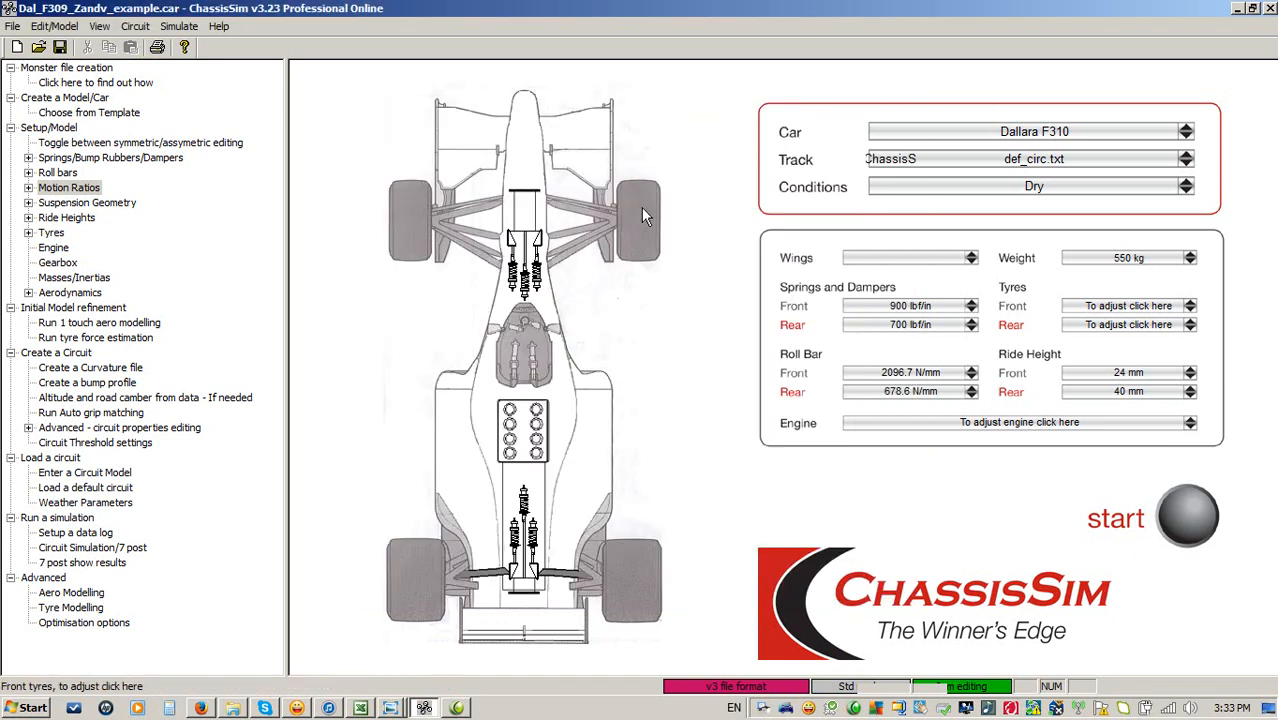
Open the front tyre properties and set its tyre force grip factor to 1.
{"action": "left_click", "coordinate": [644, 238]}
{"action": "left_click_drag", "start_coordinate": [784, 228], "coordinate": [741, 228]}
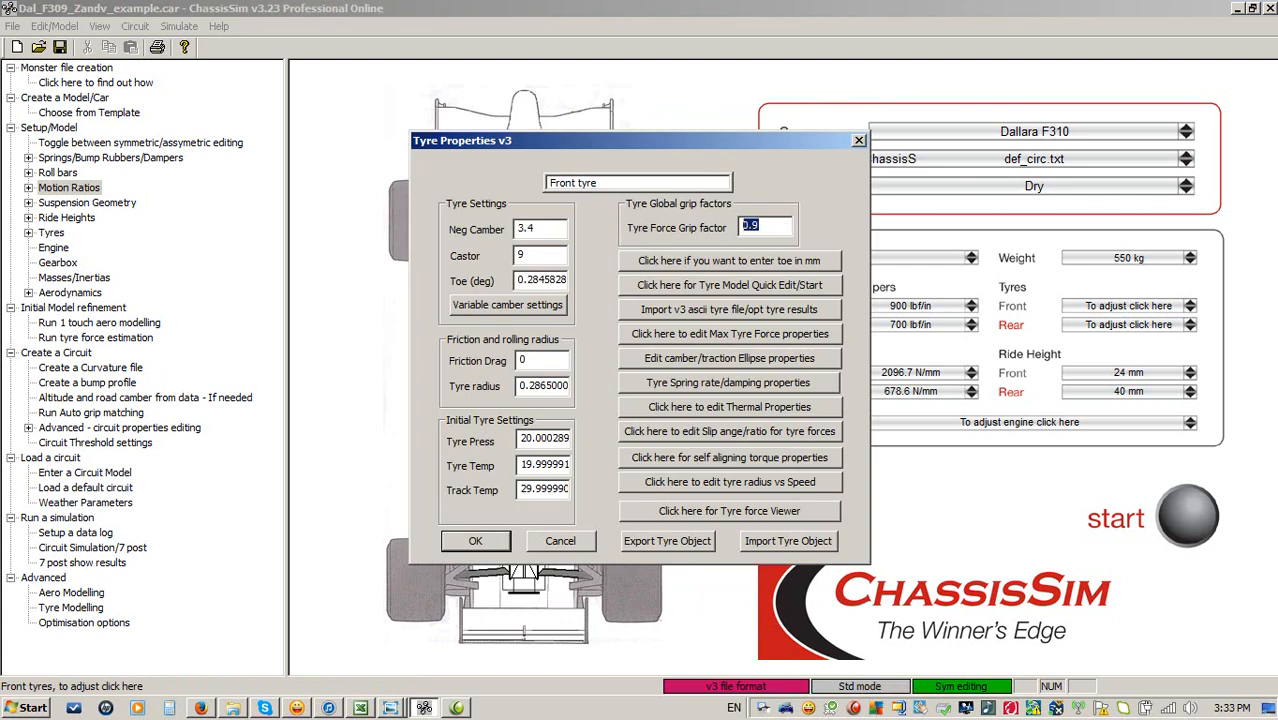
{"action": "type", "text": "1"}
{"action": "left_click", "coordinate": [489, 548]}
Open the rear tyre properties and set its tyre force grip factor to 1.1.
{"action": "left_click", "coordinate": [644, 588]}
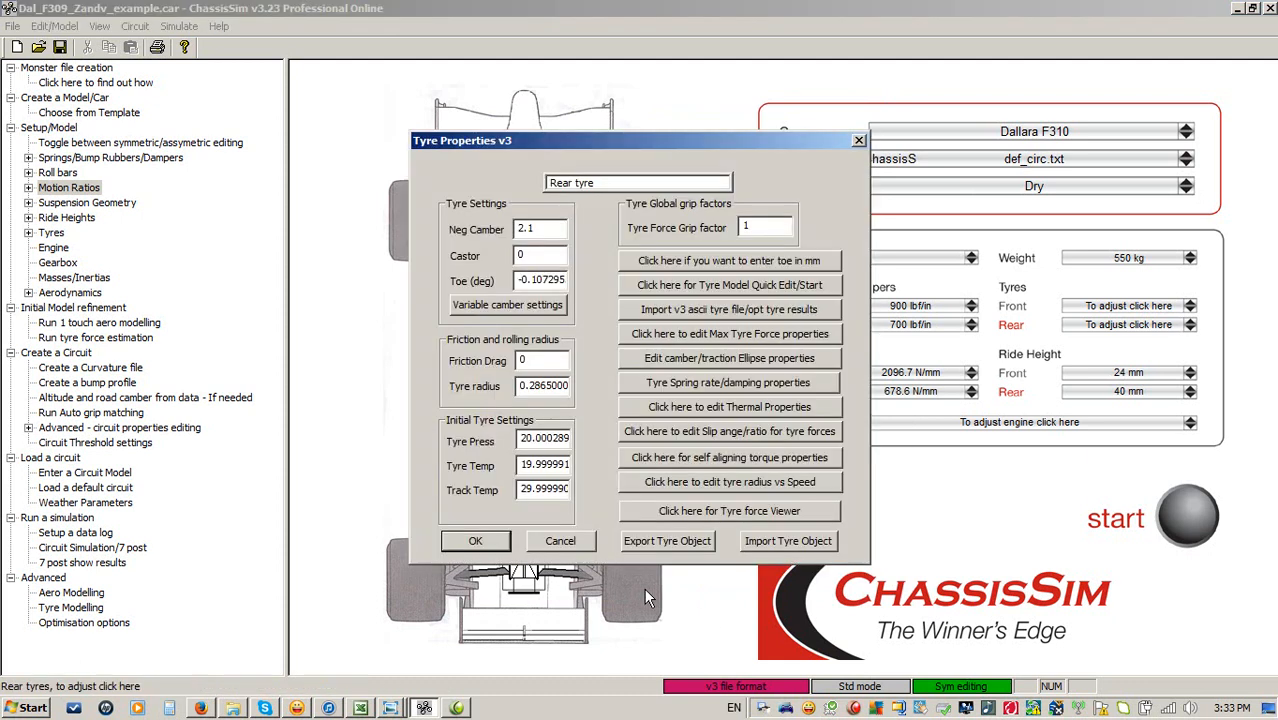
{"action": "left_click", "coordinate": [748, 226]}
{"action": "type", "text": ".1"}
{"action": "left_click", "coordinate": [475, 541]}
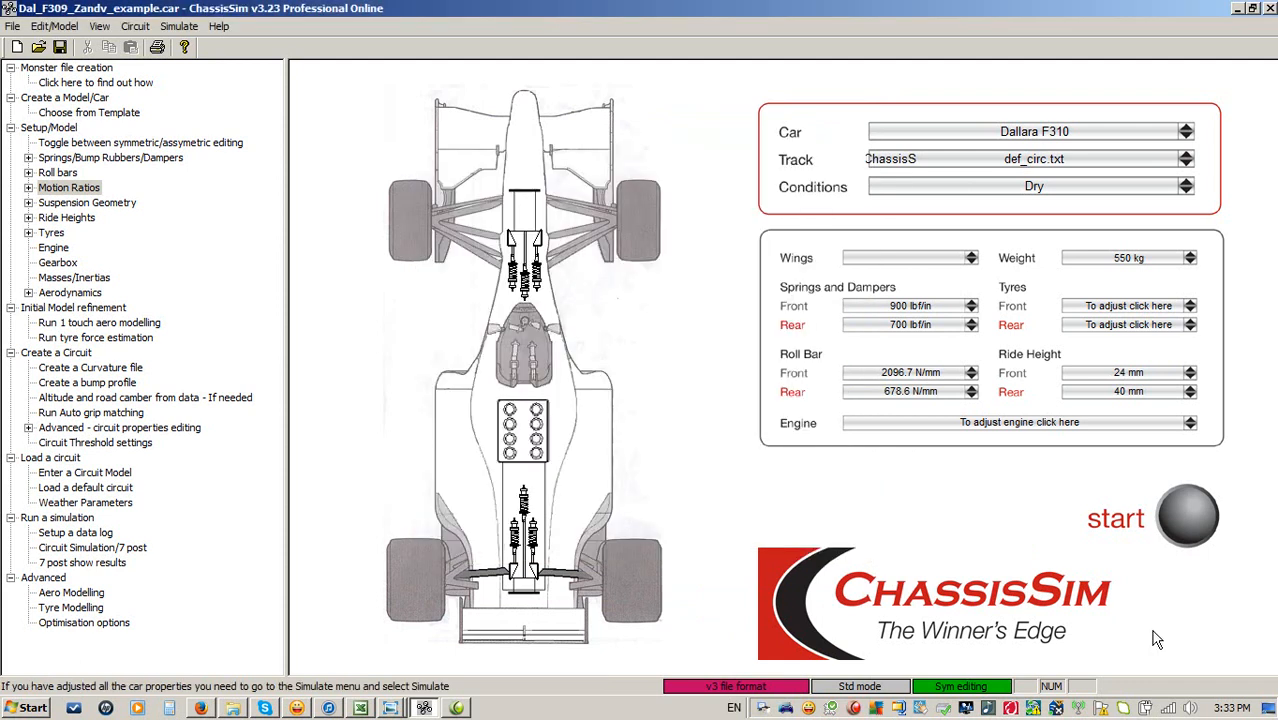
Rerun the lap simulation with the new tyre grip factors and close the simulation window.
{"action": "left_click", "coordinate": [1189, 512]}
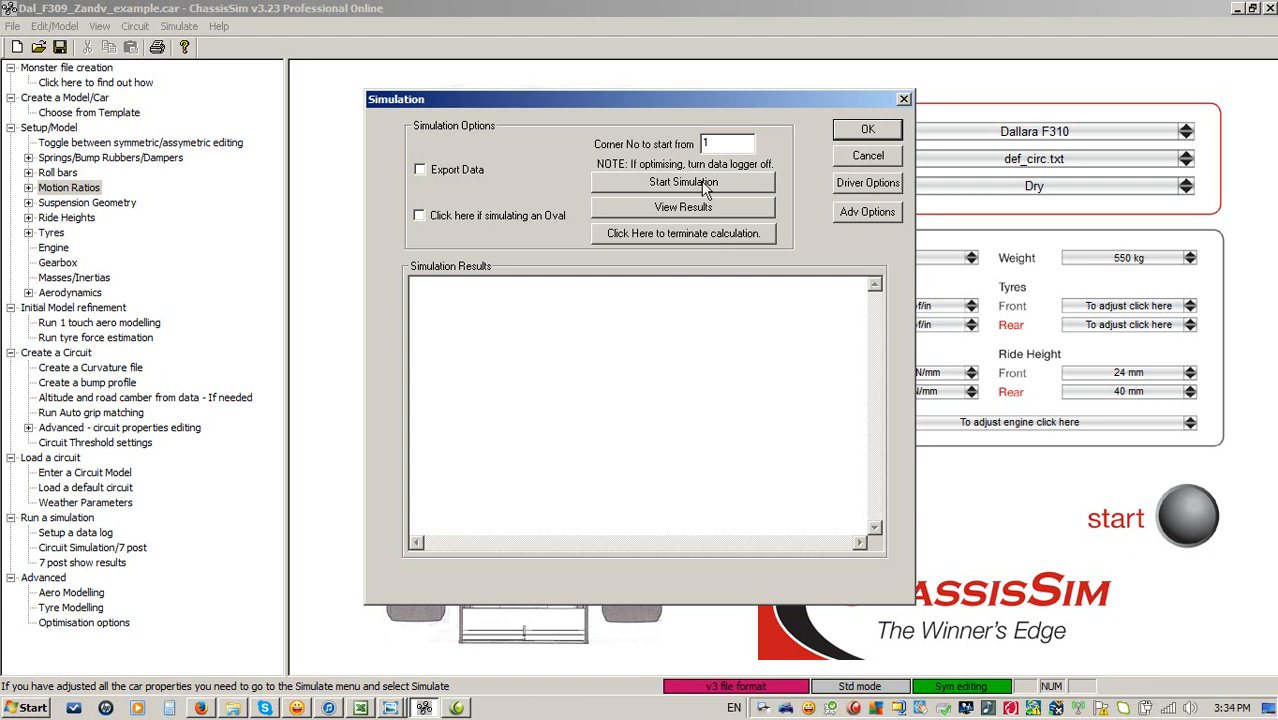
{"action": "left_click", "coordinate": [684, 182]}
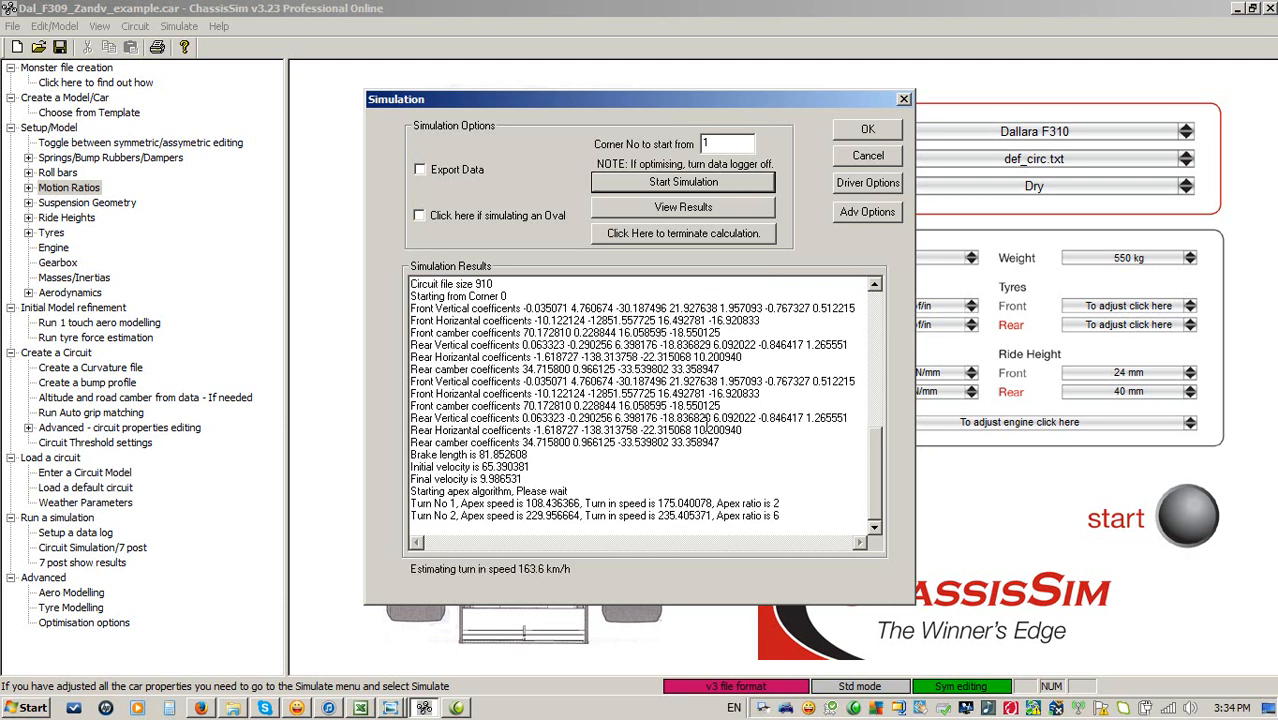
{"action": "left_click", "coordinate": [854, 707]}
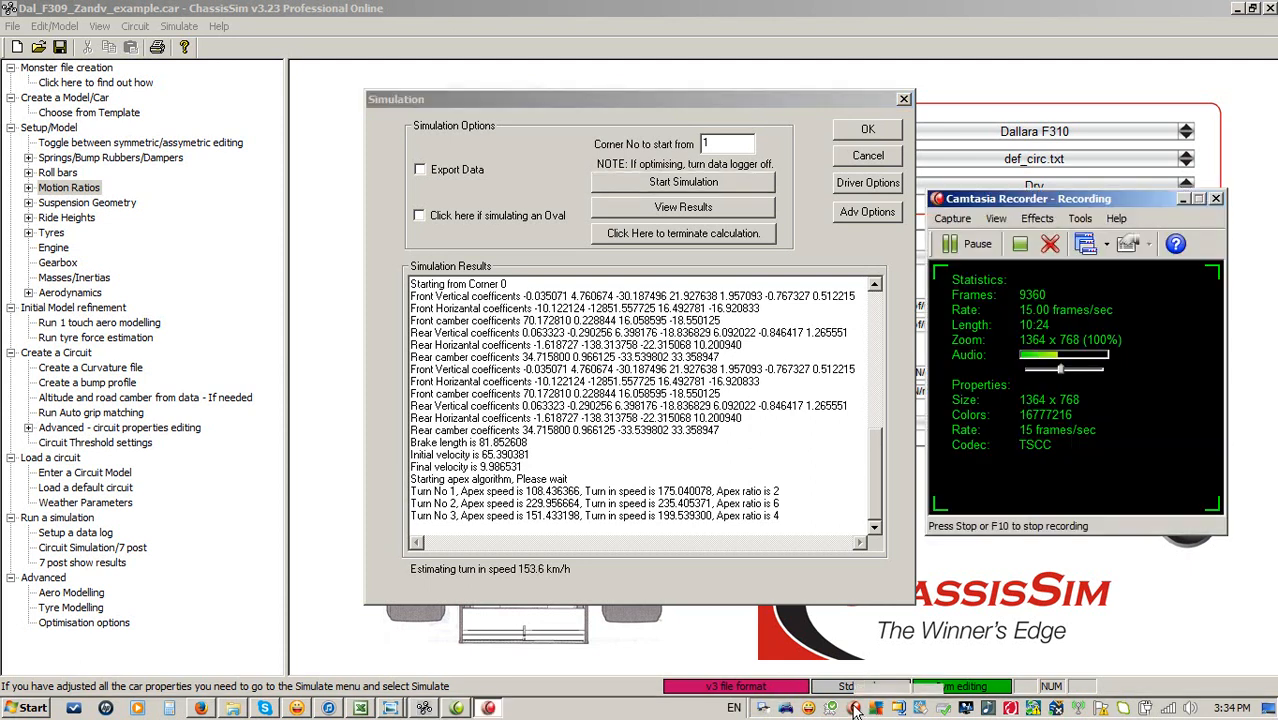
{"action": "left_click", "coordinate": [990, 246]}
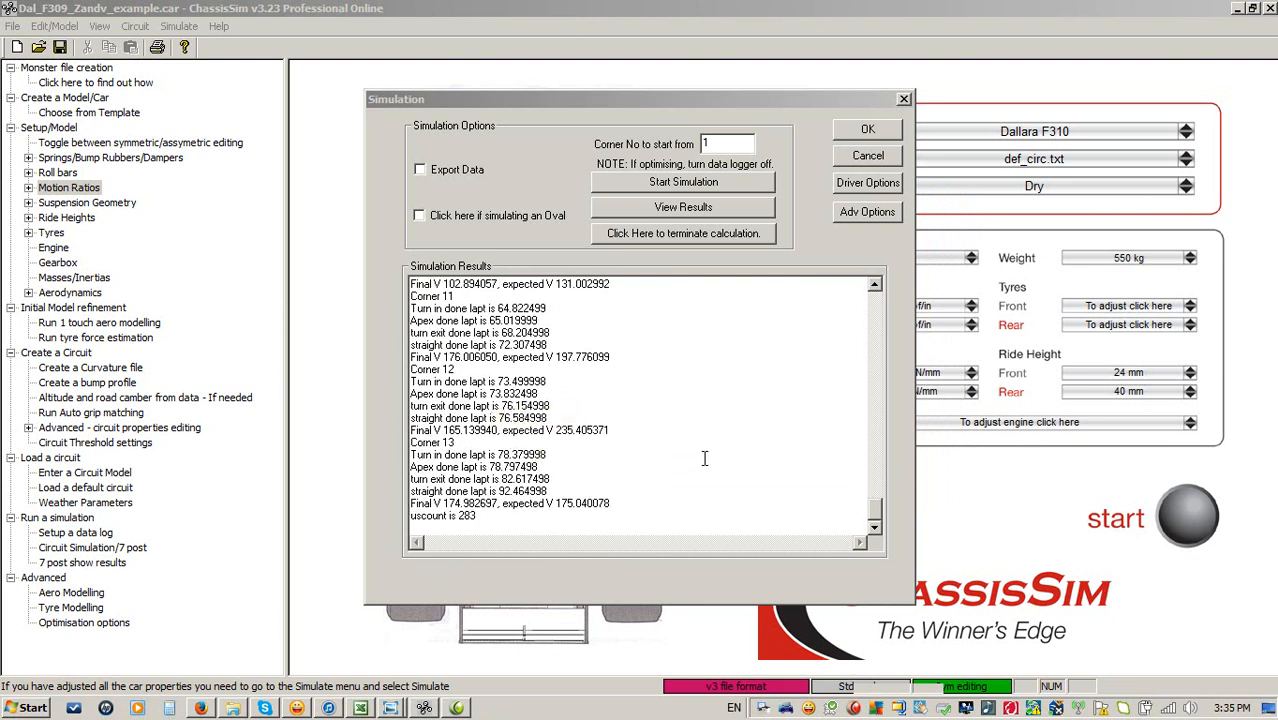
{"action": "left_click", "coordinate": [880, 163]}
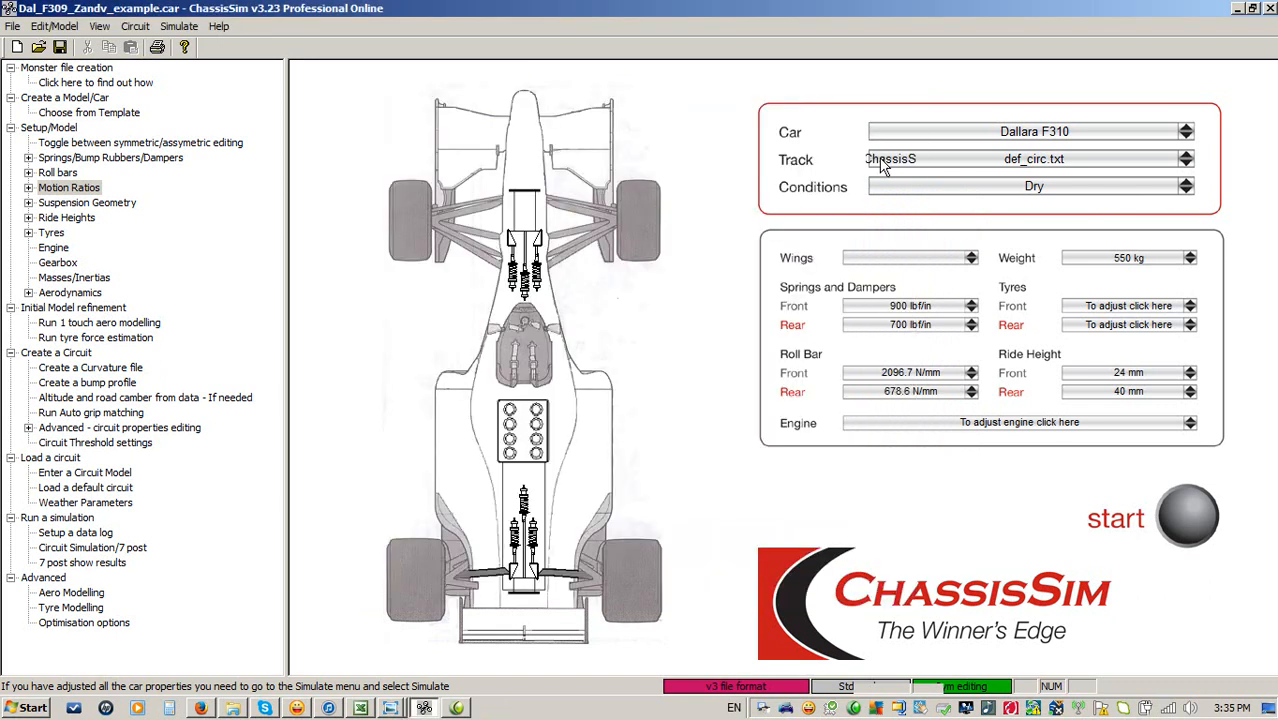
Compare the Dal_F309_init_corr and Dal_F309_grip_factor_10_pct data plots in Windows Photo Viewer.
{"action": "left_click", "coordinate": [392, 708]}
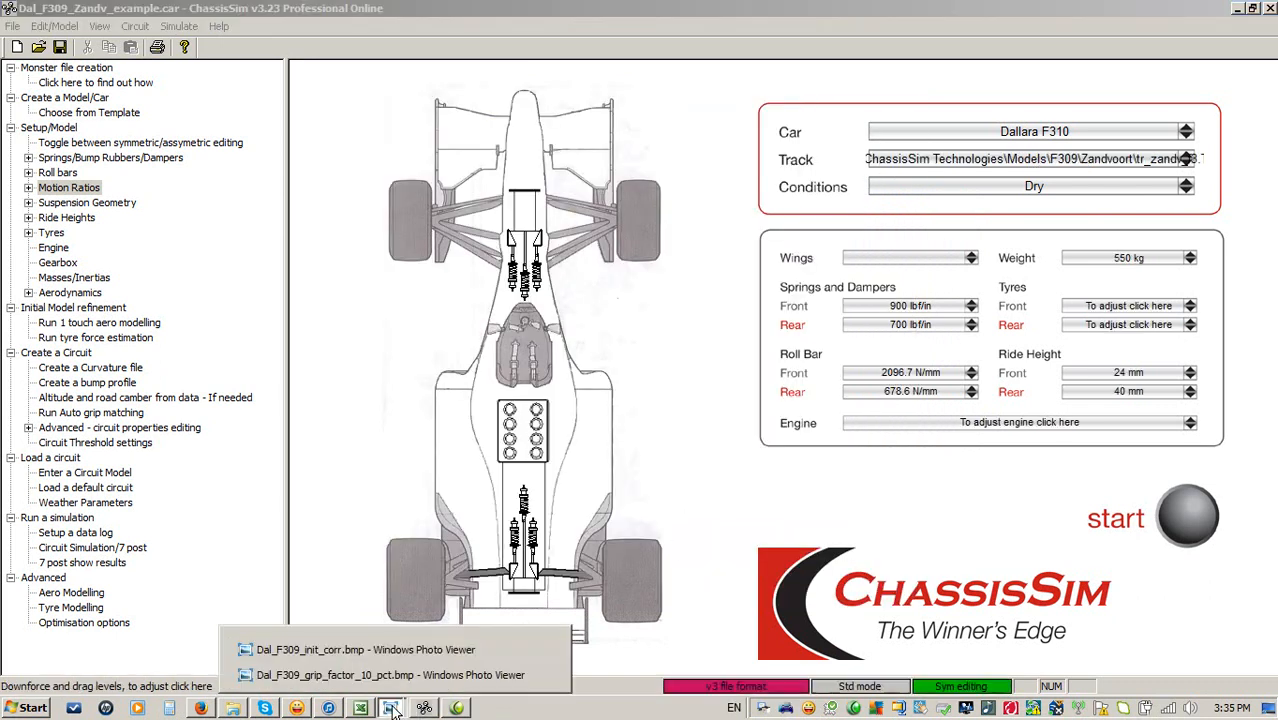
{"action": "left_click", "coordinate": [430, 650]}
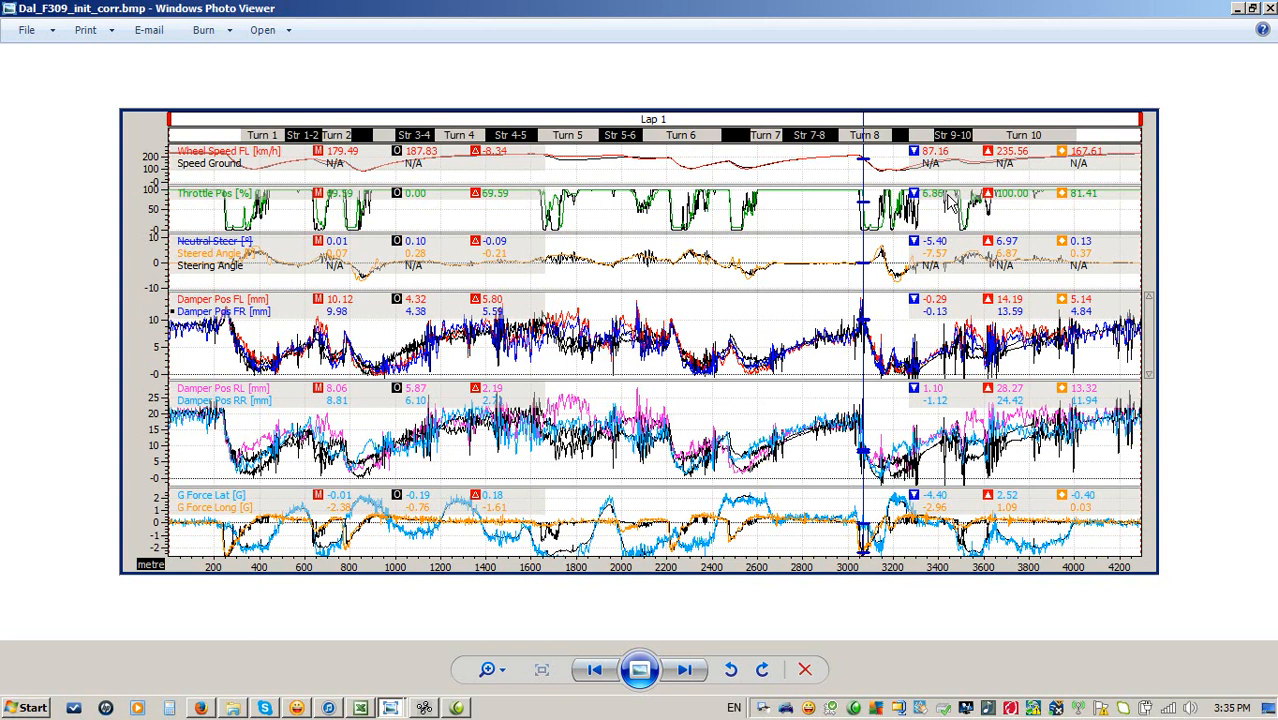
{"action": "left_click", "coordinate": [1270, 10]}
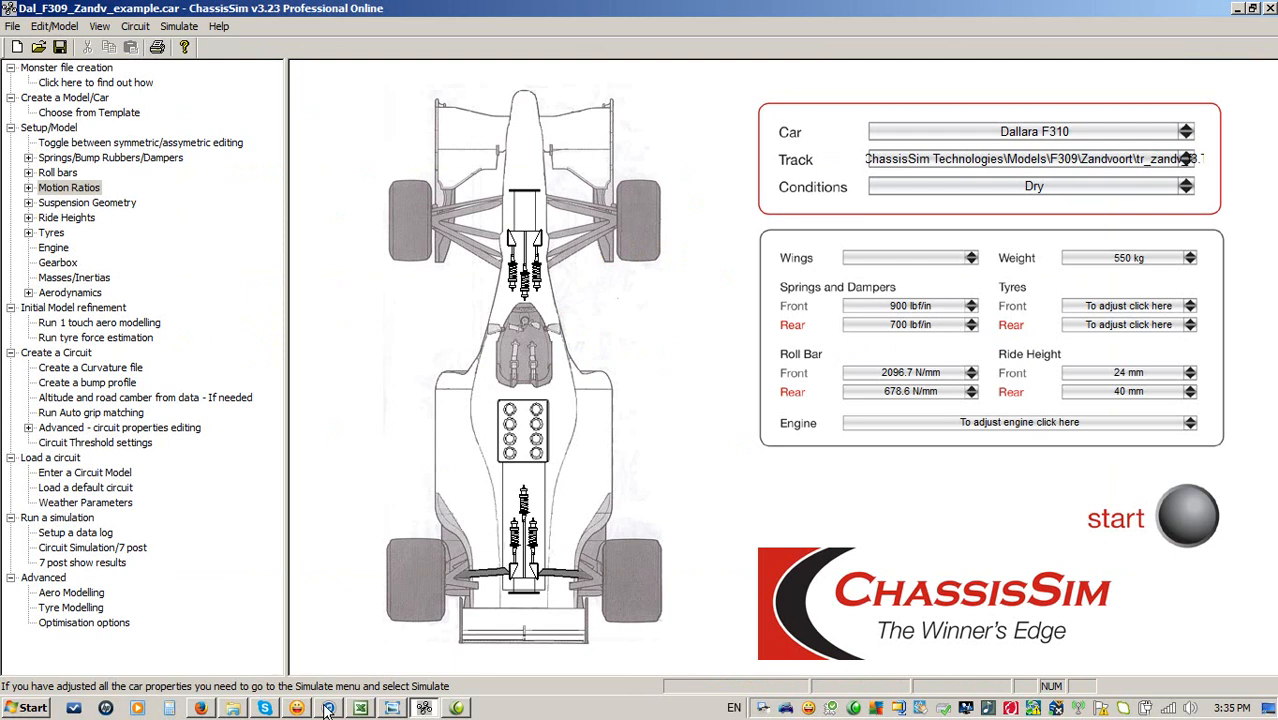
{"action": "left_click", "coordinate": [392, 708]}
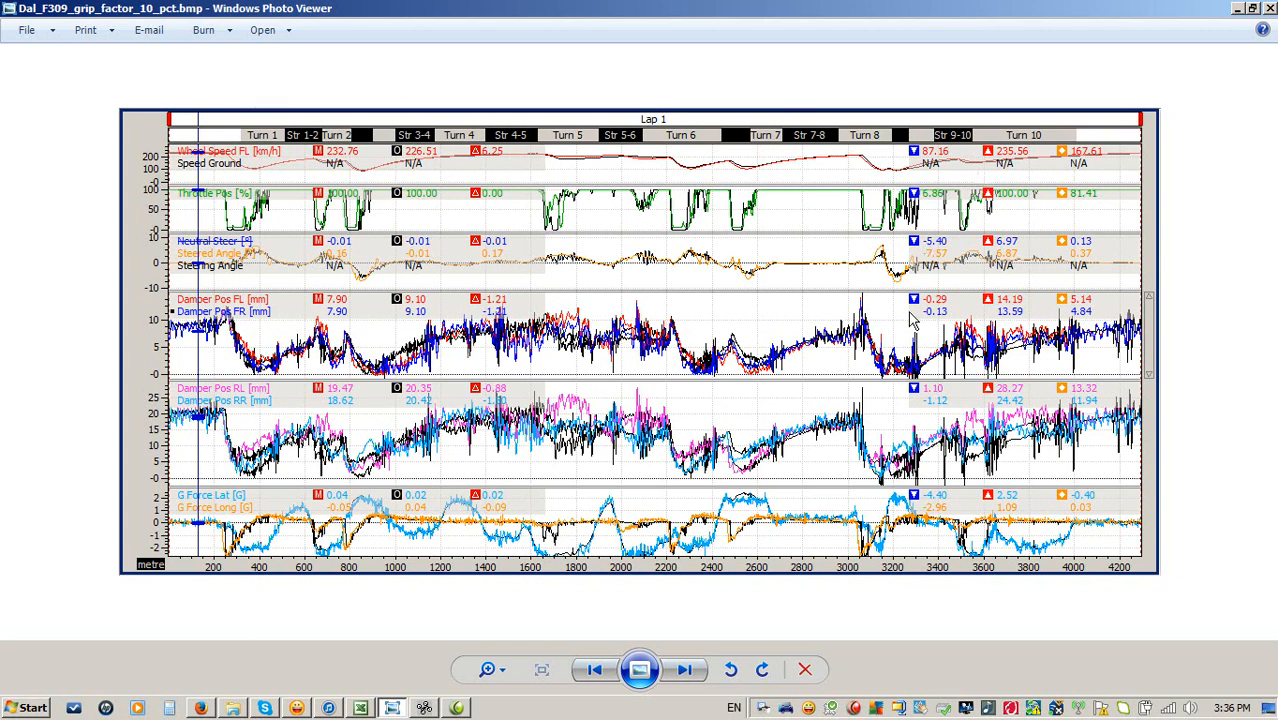
{"action": "left_click", "coordinate": [1237, 9]}
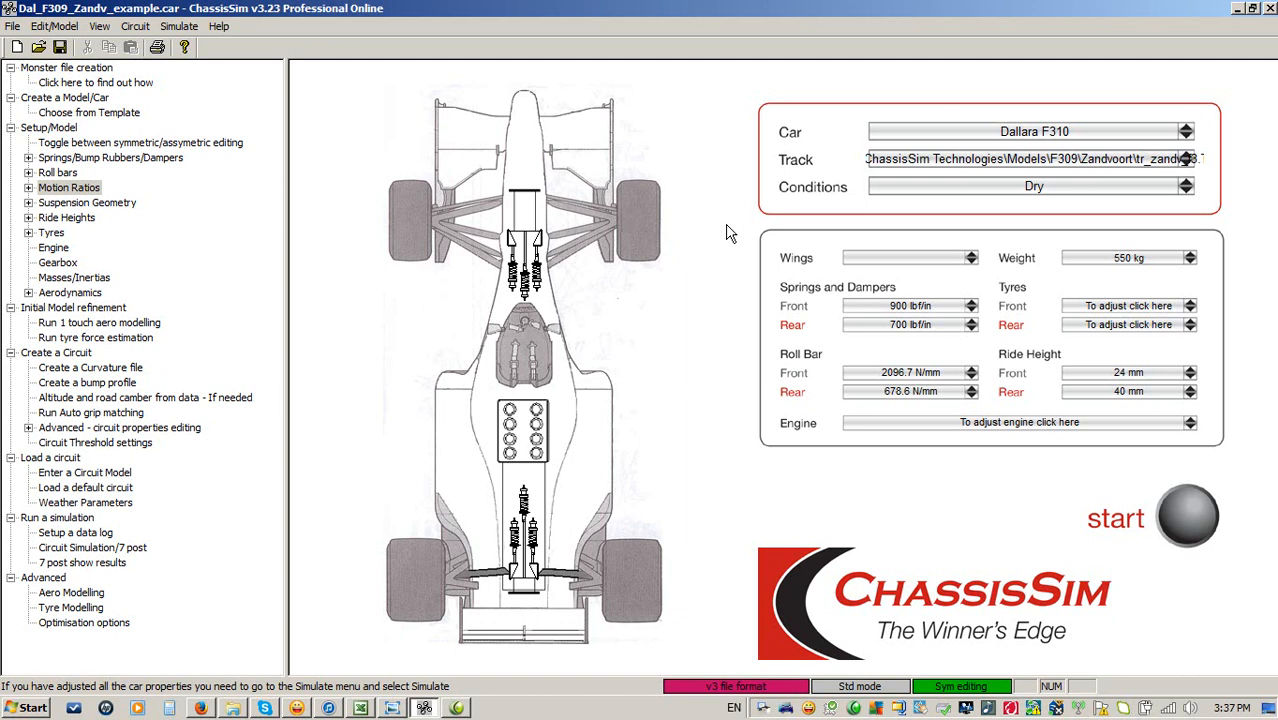
Review the F3_setup.xls spreadsheet in Excel and the files in the Zandvoort model folder.
{"action": "left_click", "coordinate": [362, 710]}
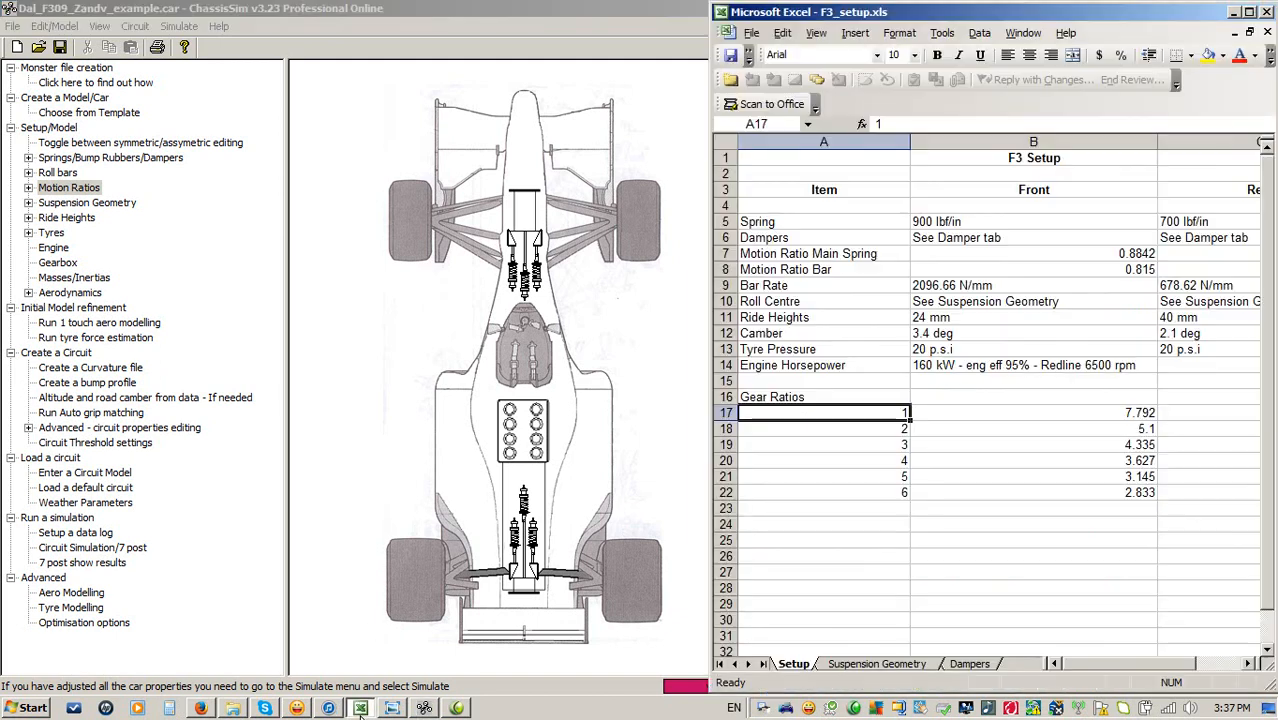
{"action": "left_click", "coordinate": [233, 708]}
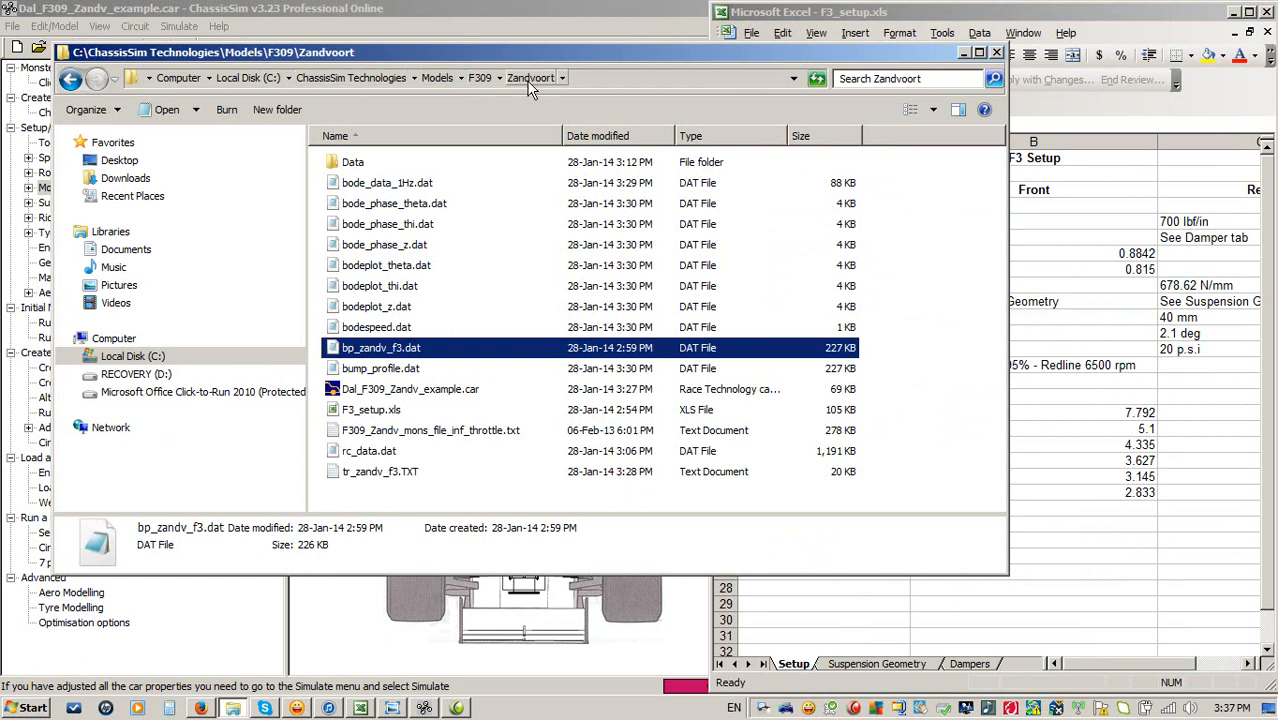
{"action": "left_click", "coordinate": [370, 414]}
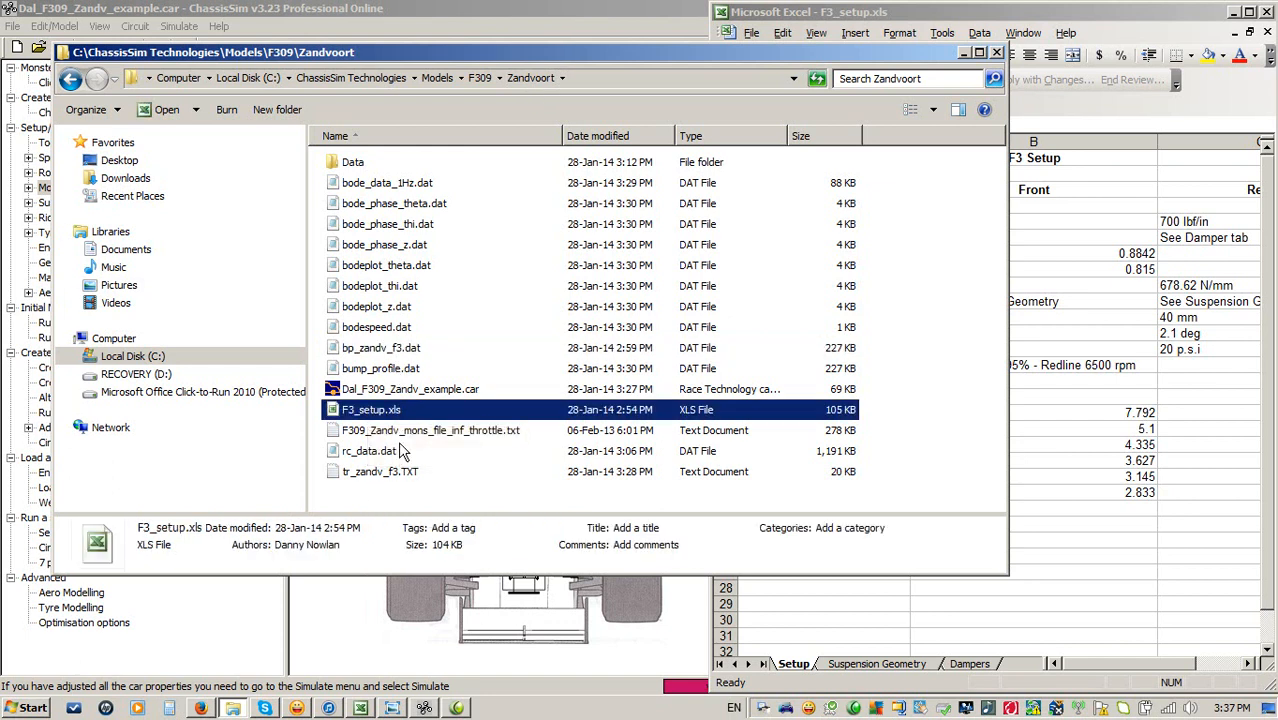
{"action": "left_click", "coordinate": [398, 432]}
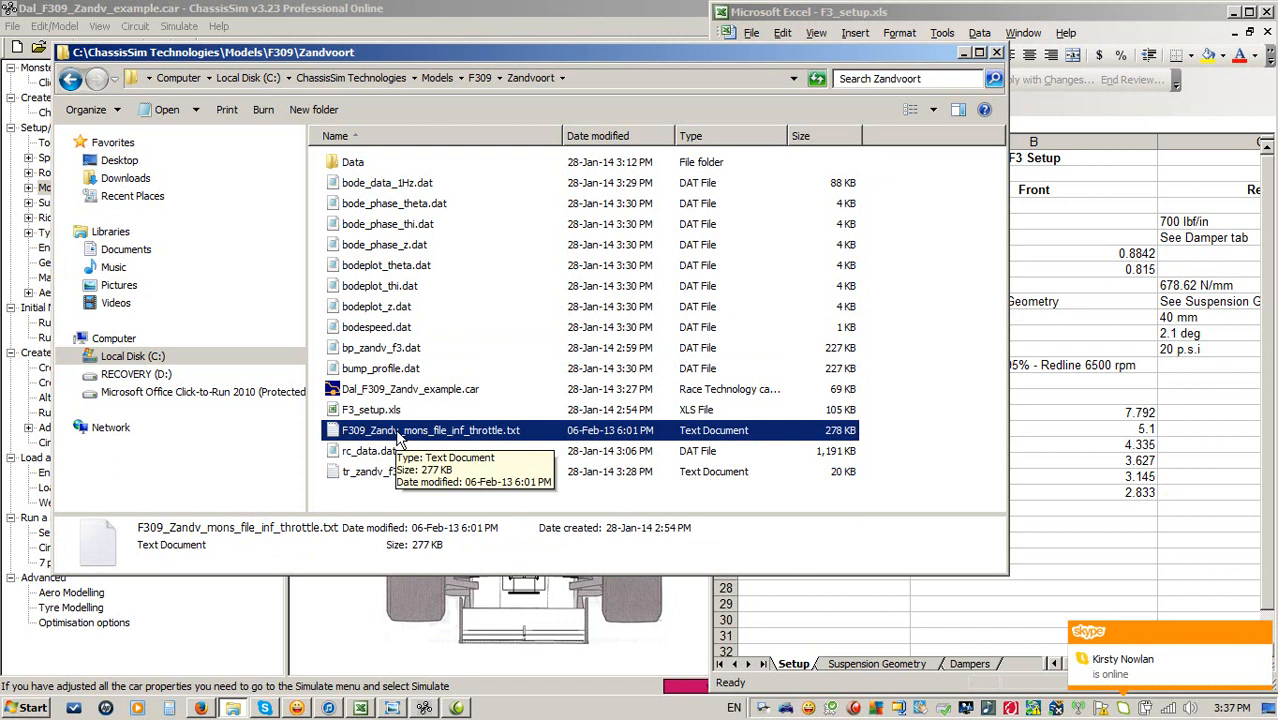
{"action": "key", "text": "alt+Tab"}
{"action": "left_click", "coordinate": [988, 135]}
{"action": "left_click", "coordinate": [726, 326]}
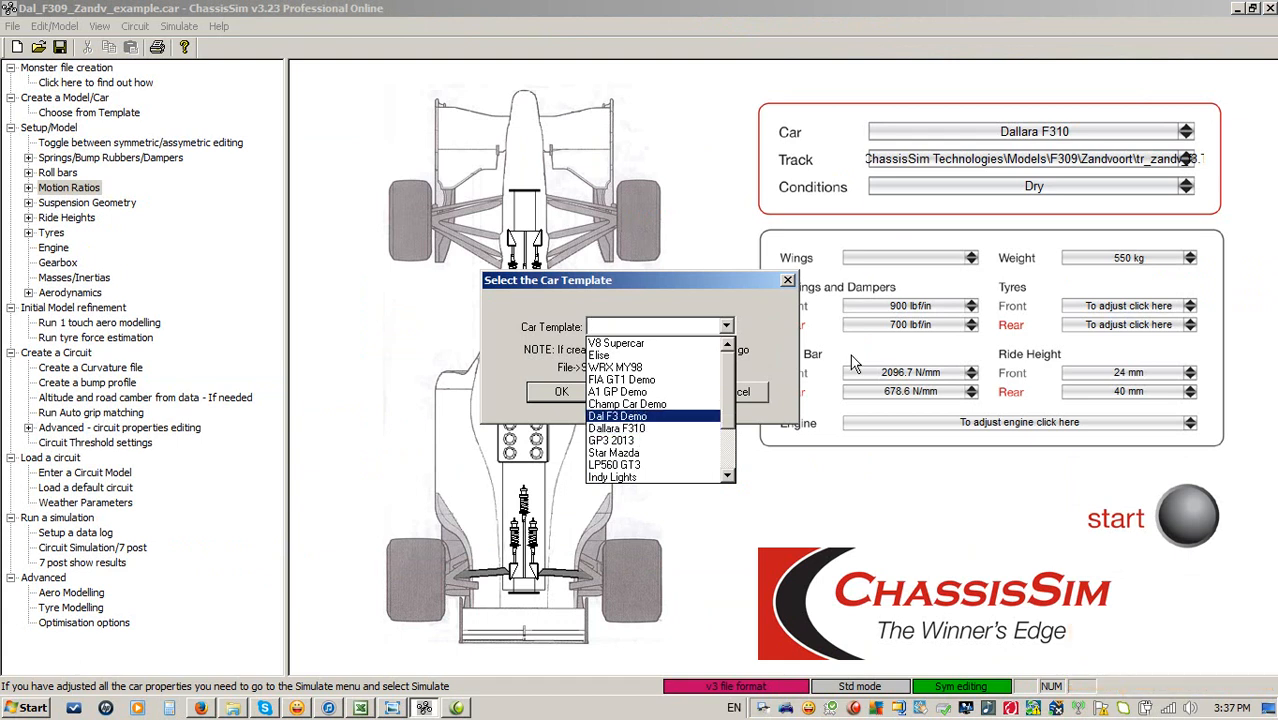
{"action": "left_click", "coordinate": [765, 320]}
{"action": "left_click", "coordinate": [738, 395]}
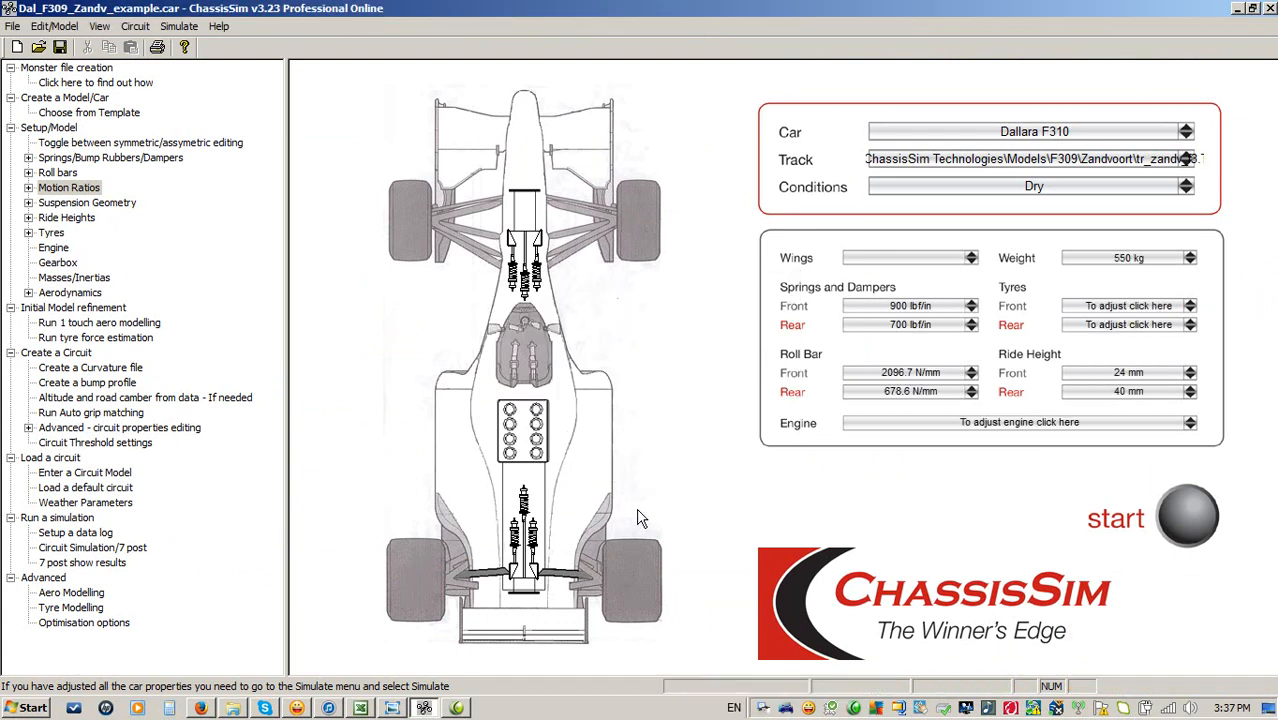
Review the front spring, curvature filter and bump profile modelling dialogs without changing anything.
{"action": "left_click", "coordinate": [541, 284]}
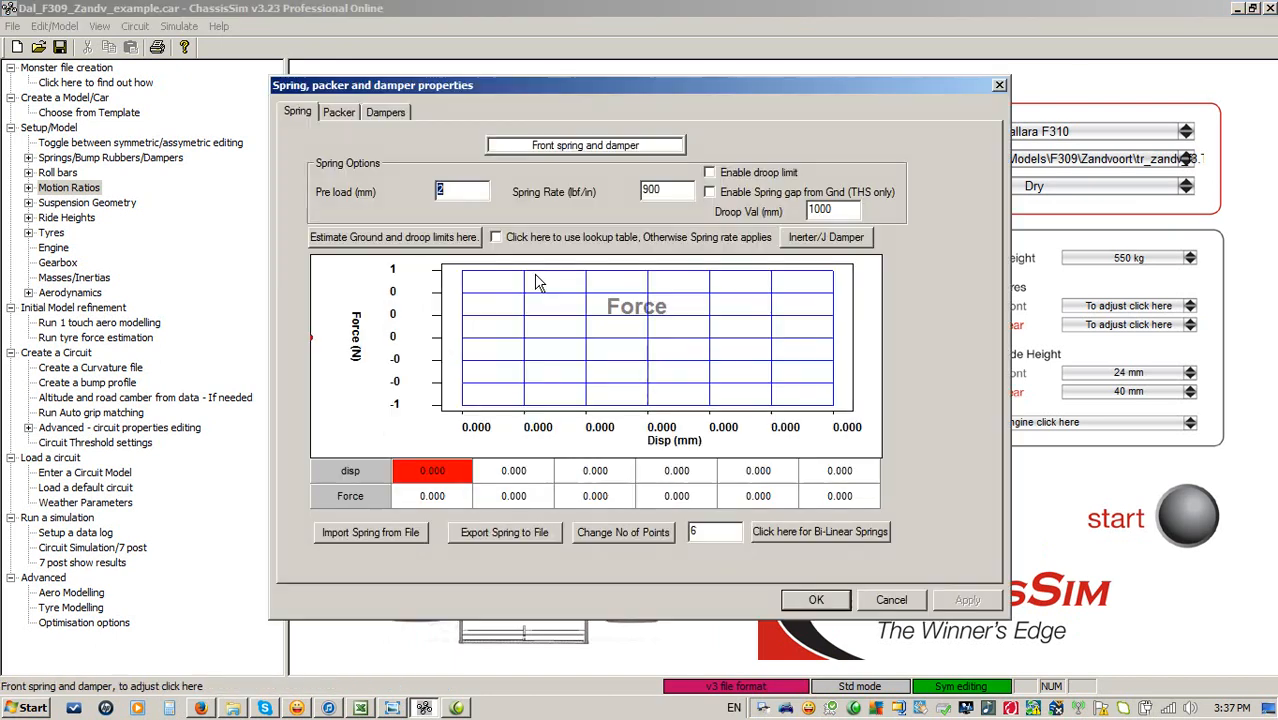
{"action": "left_click", "coordinate": [889, 600]}
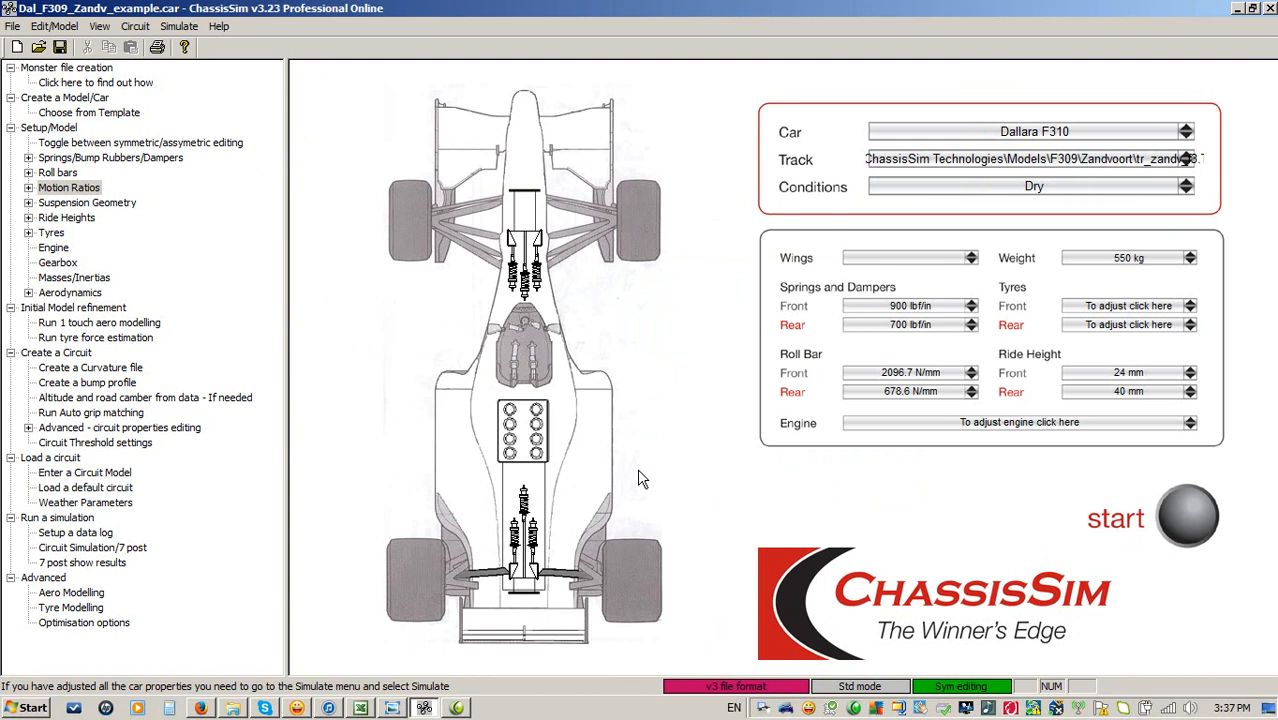
{"action": "left_click", "coordinate": [137, 26]}
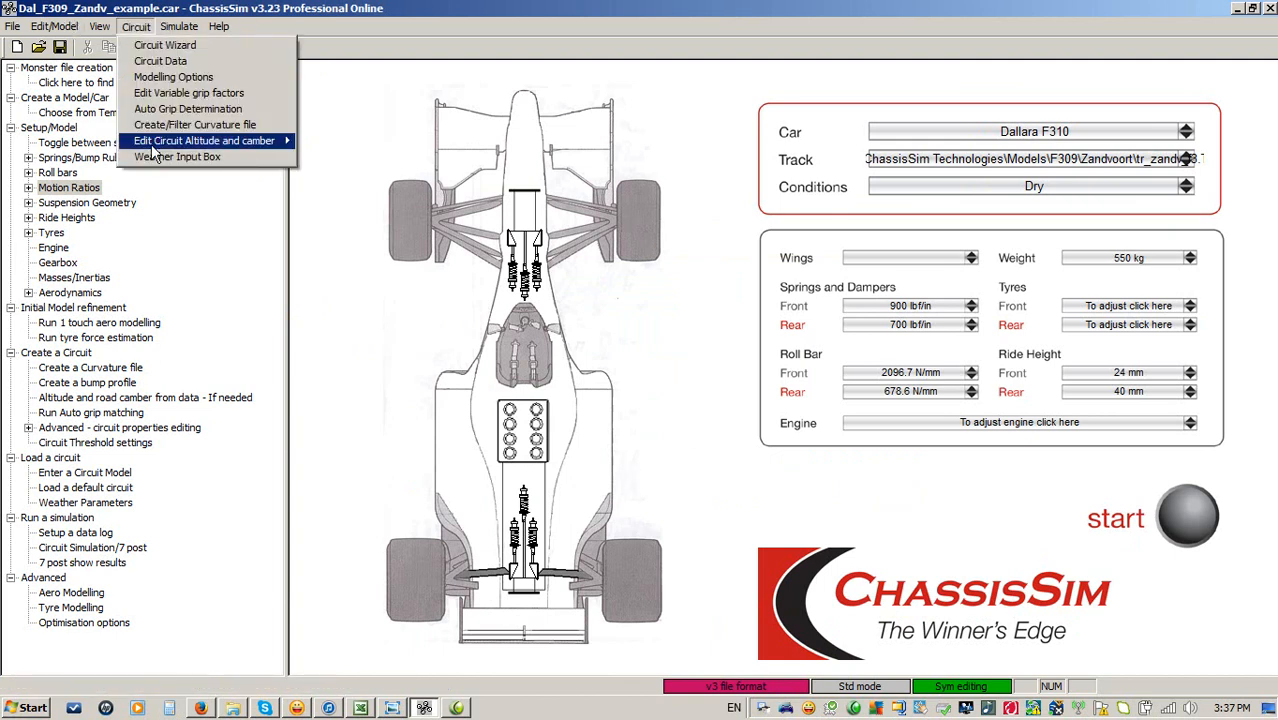
{"action": "left_click", "coordinate": [174, 124]}
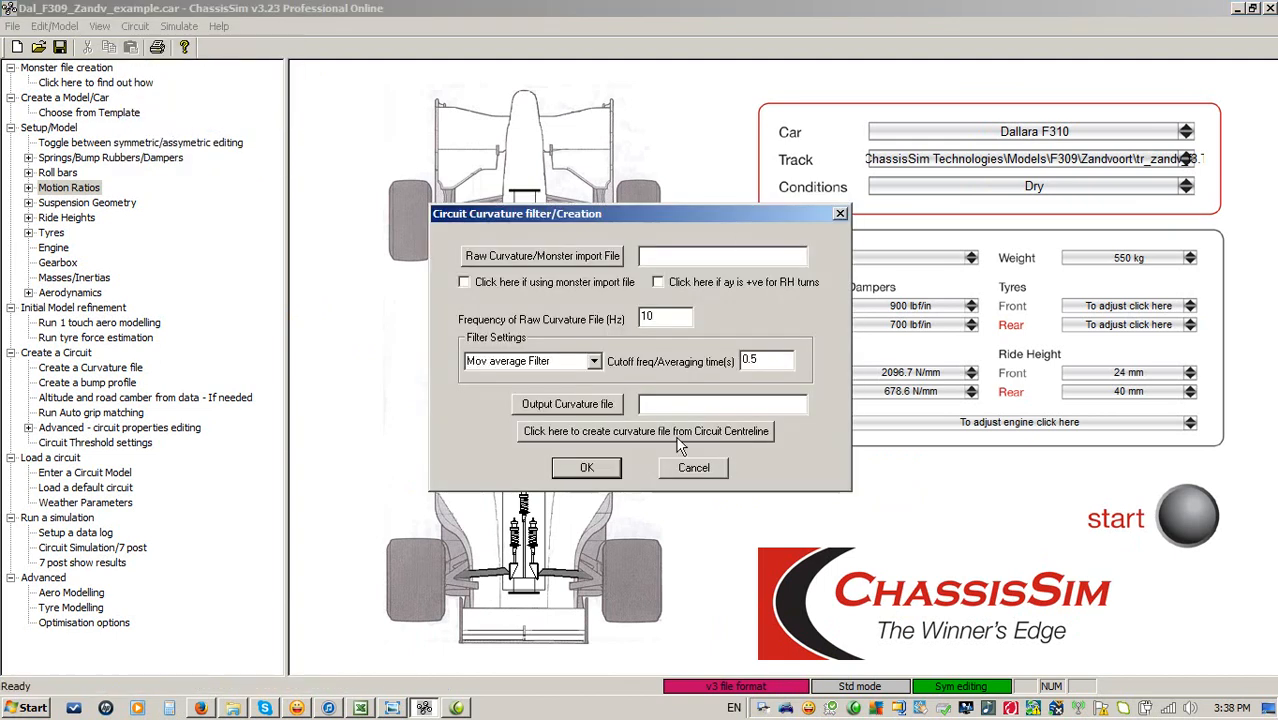
{"action": "left_click", "coordinate": [693, 468]}
{"action": "left_click", "coordinate": [180, 26]}
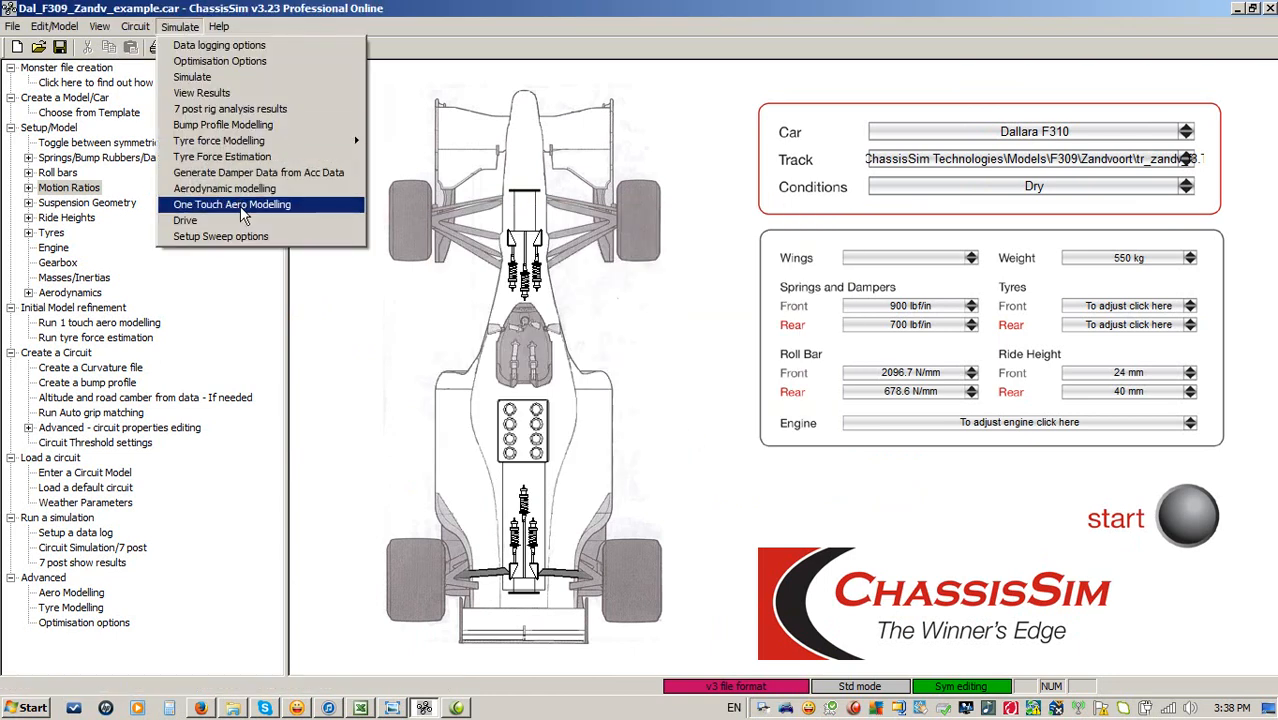
{"action": "left_click", "coordinate": [257, 126]}
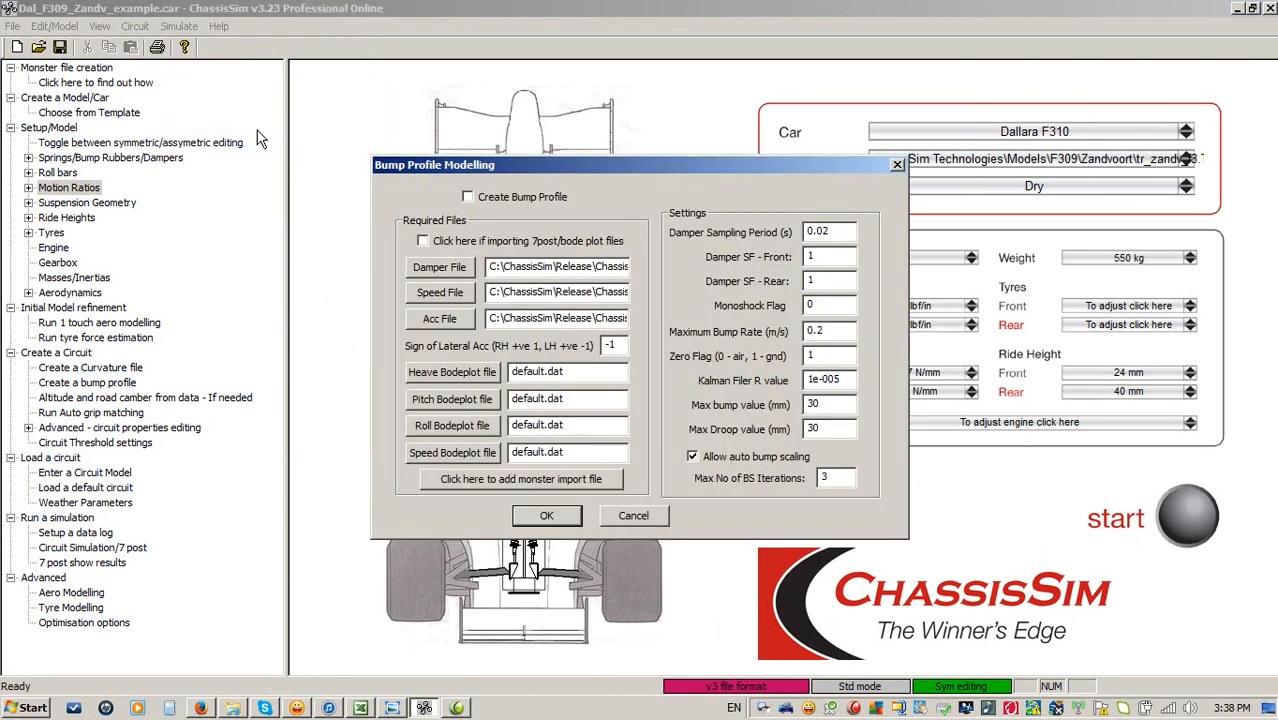
{"action": "left_click", "coordinate": [645, 520]}
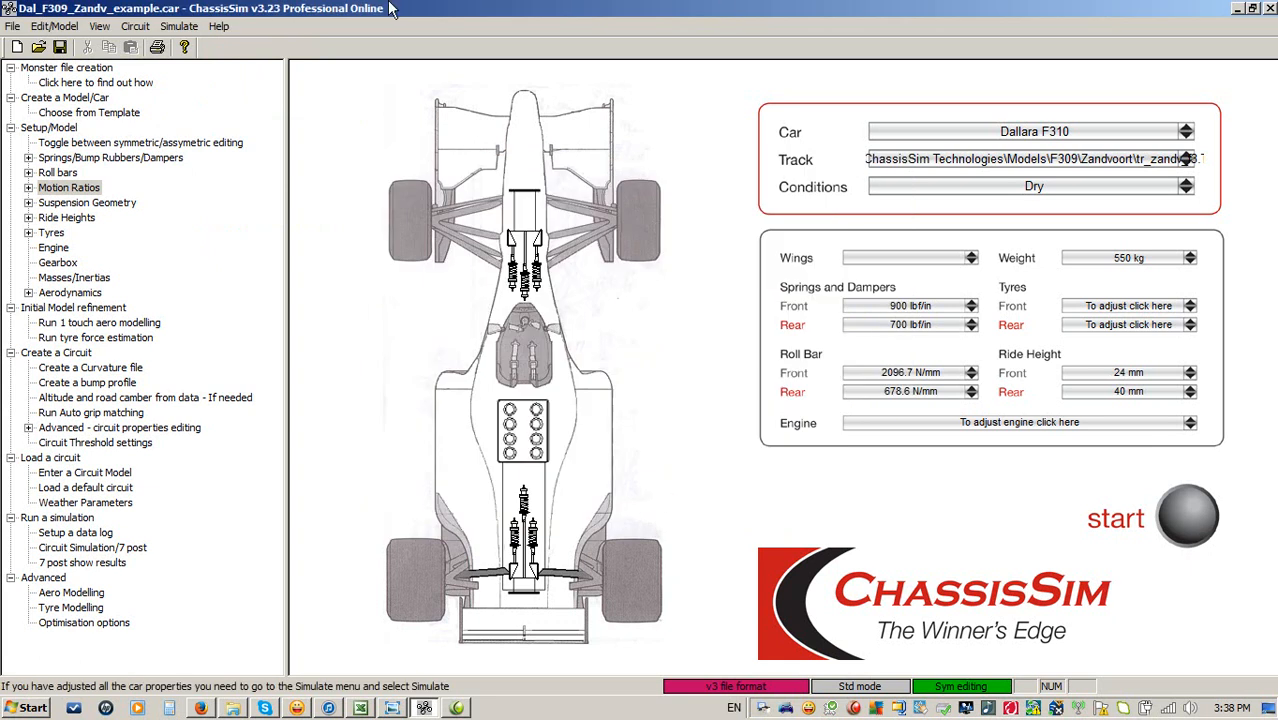
Review the circuit information settings for the loaded curvature and bump files.
{"action": "left_click", "coordinate": [136, 26]}
{"action": "left_click", "coordinate": [150, 61]}
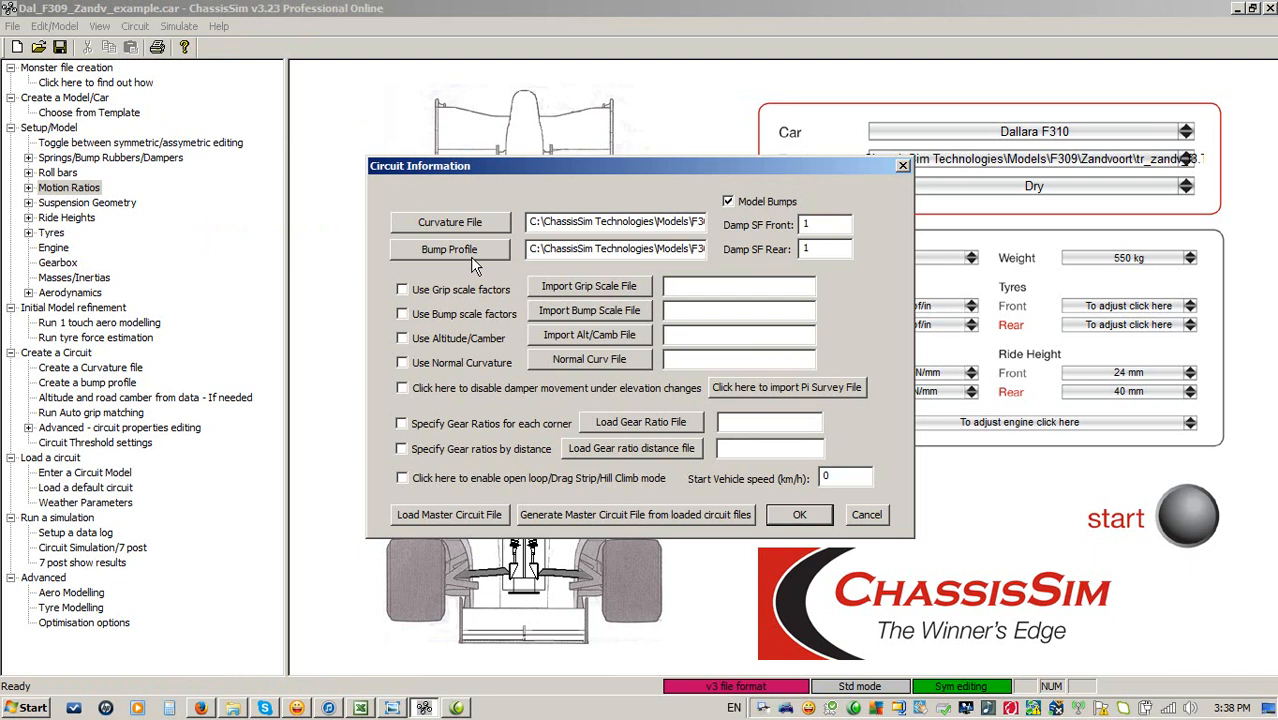
{"action": "left_click", "coordinate": [866, 515]}
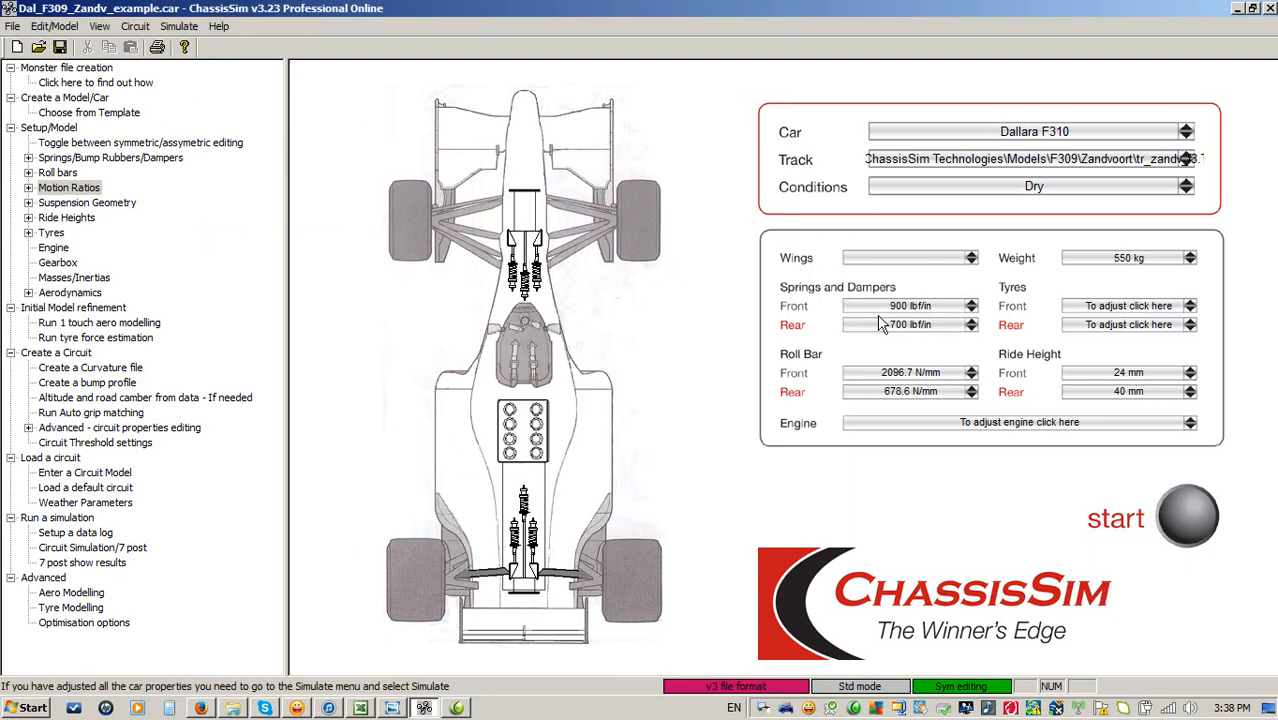